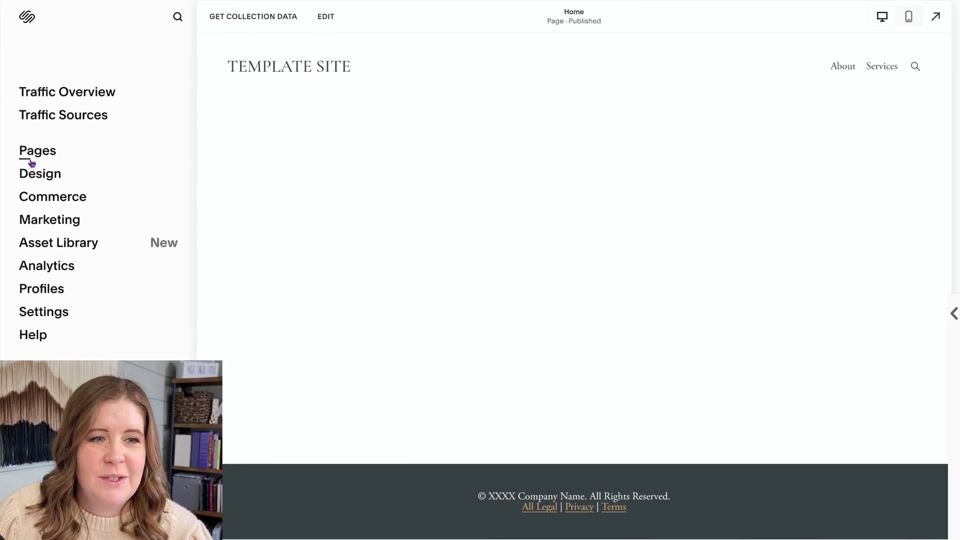
Preview the FAQs, Home and Contact pages, then expand the COLLECTION PGS folder.
click(31, 154)
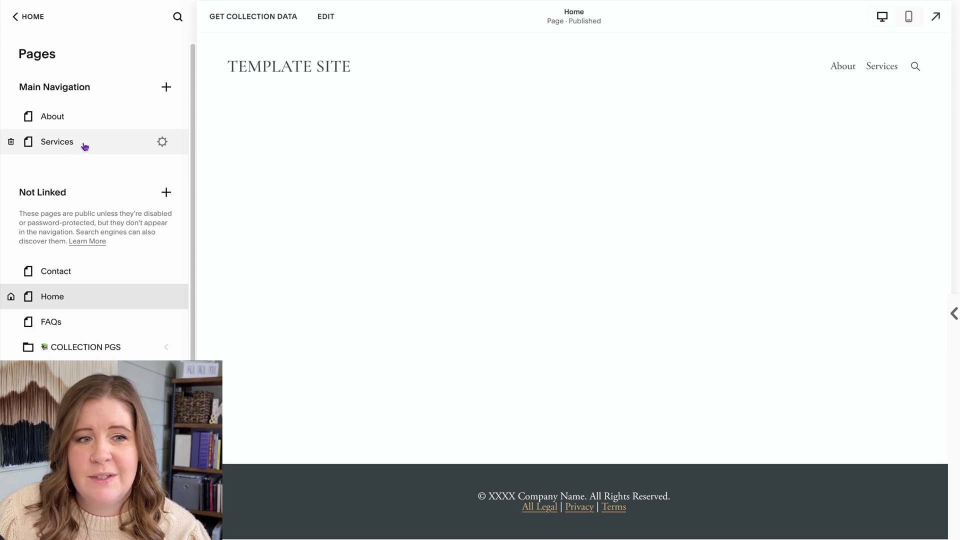
click(79, 329)
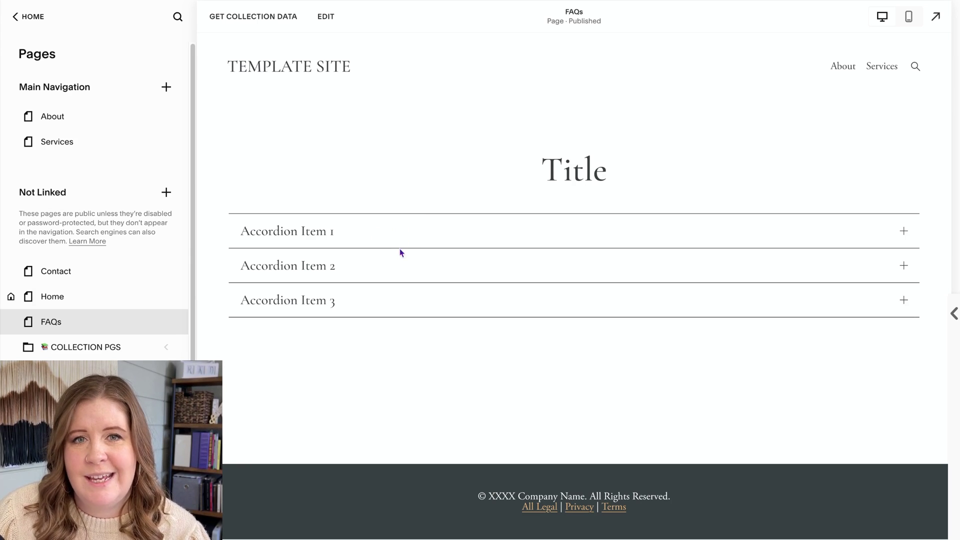
click(104, 300)
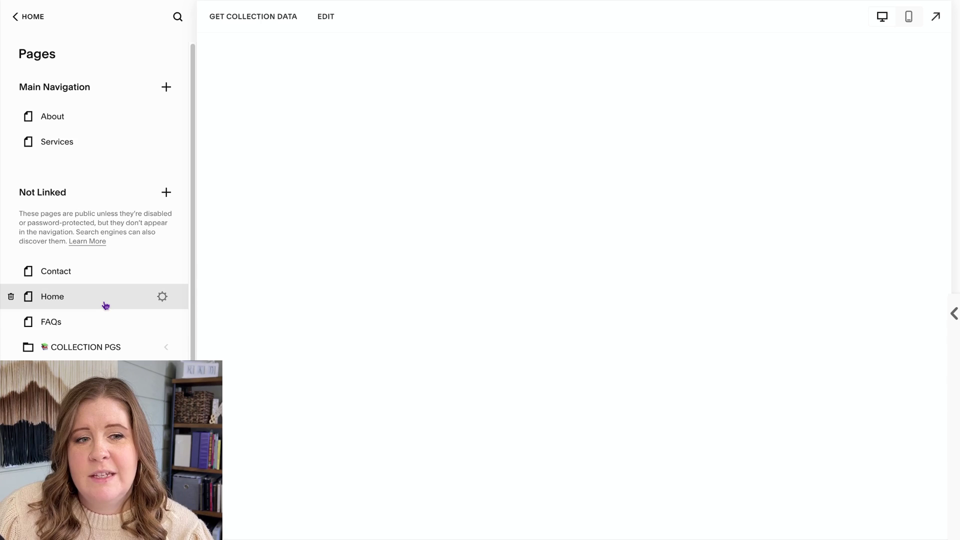
click(97, 281)
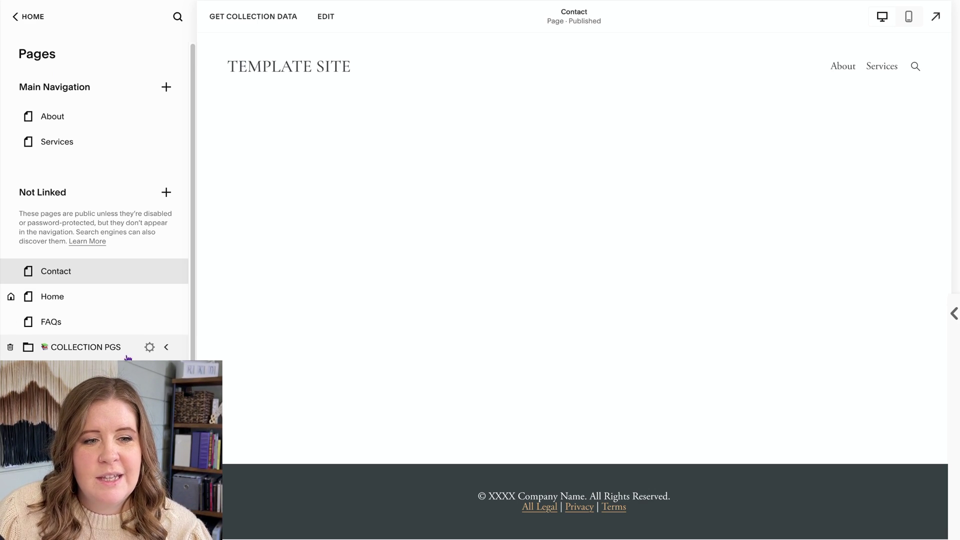
click(168, 348)
scroll(113, 321, down, 2)
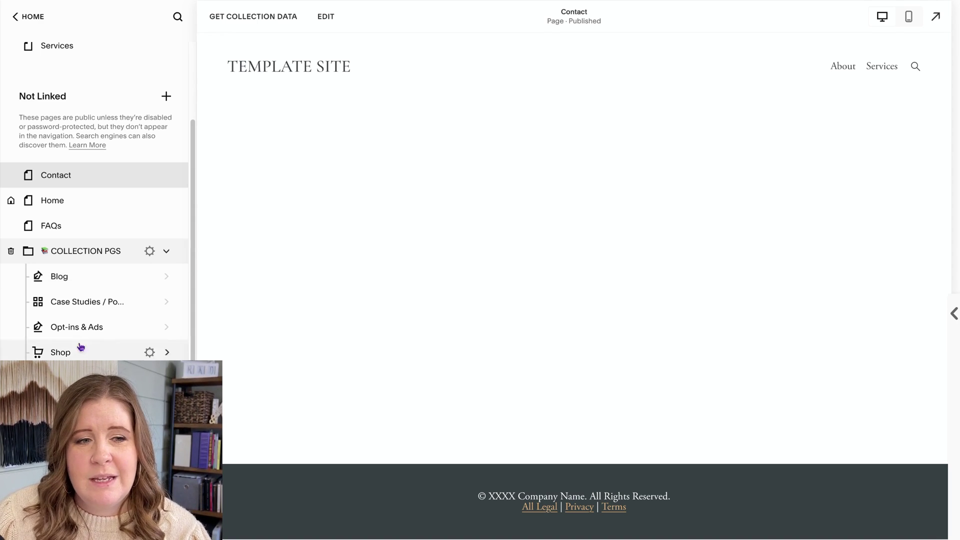
Look through the Blog posts and Shop products, returning to the page list after each.
click(79, 279)
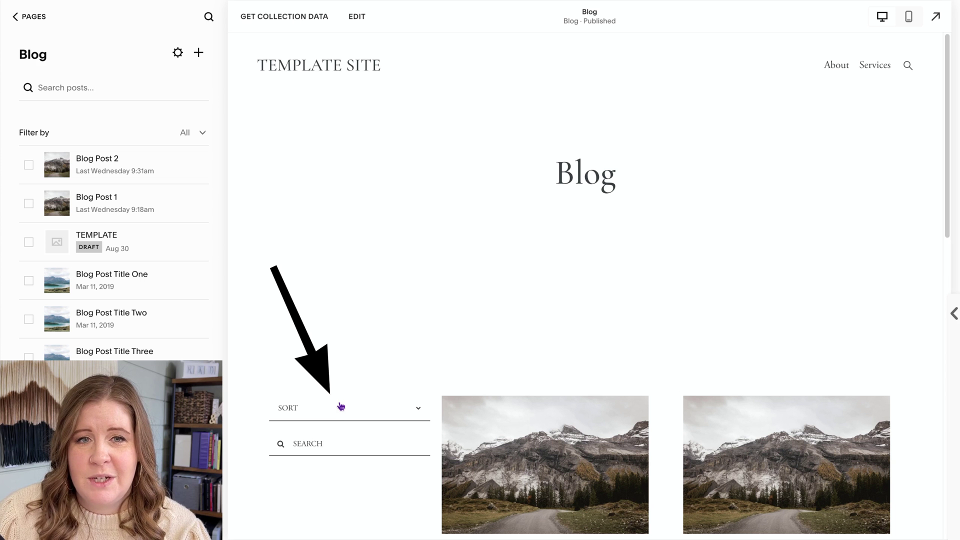
click(22, 18)
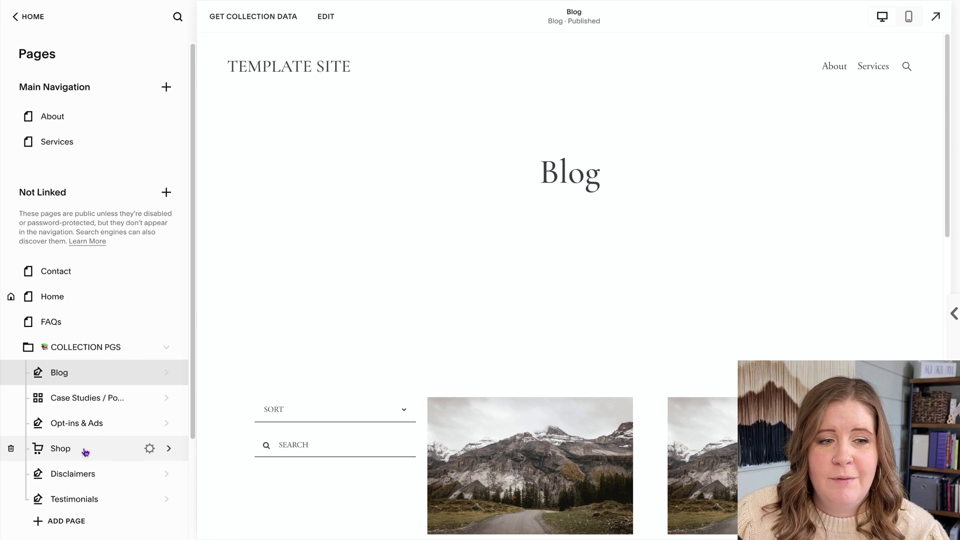
click(85, 450)
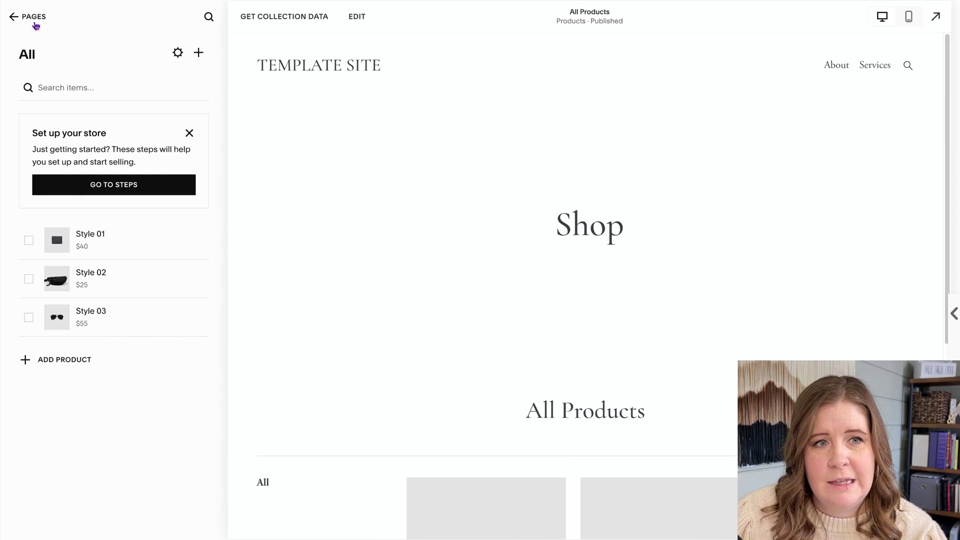
scroll(349, 238, down, 6)
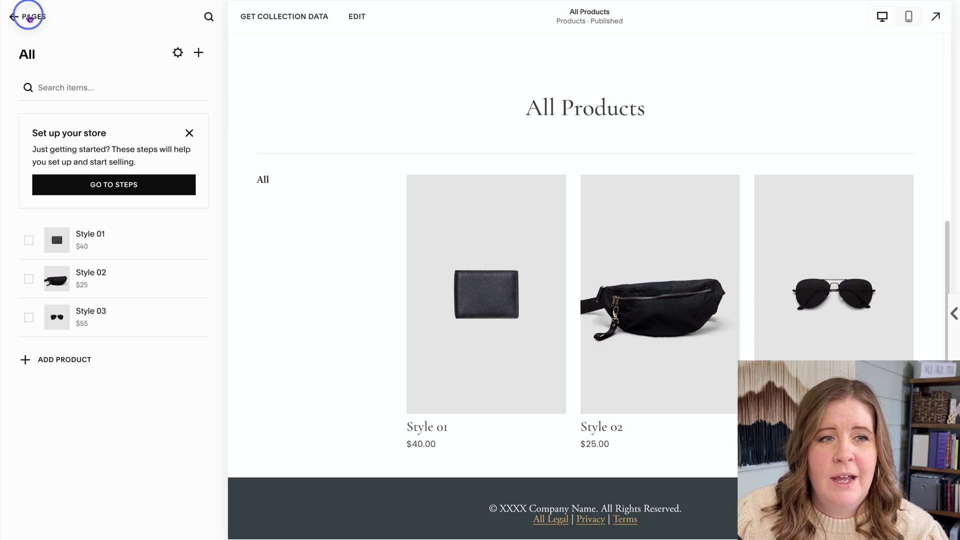
click(31, 17)
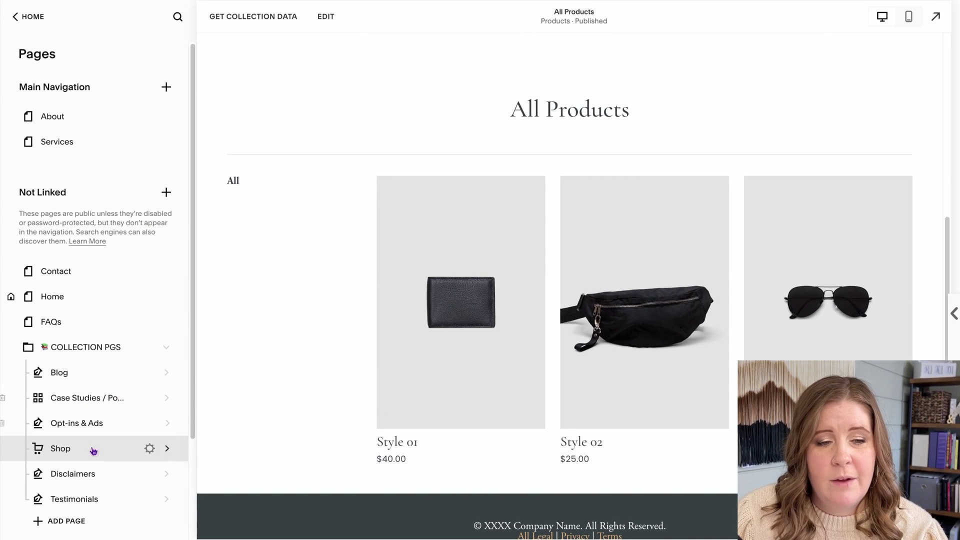
Open the Testimonials posts, select Blog Post Title One and then all four, and return to Pages.
click(94, 498)
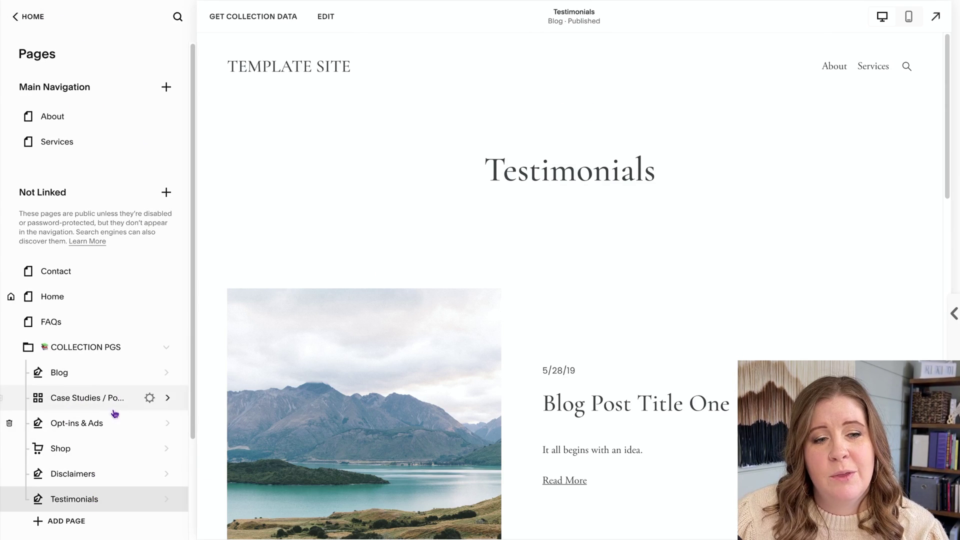
click(91, 498)
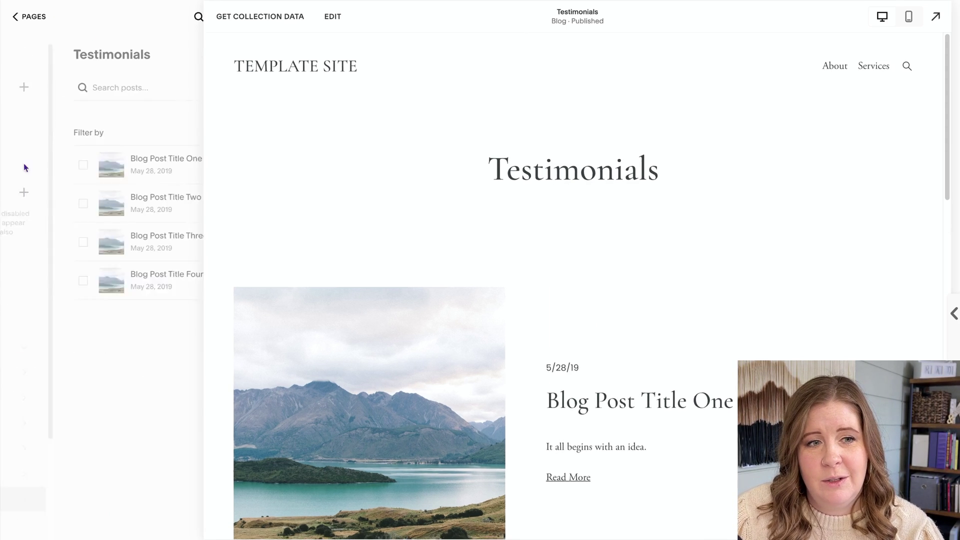
click(26, 172)
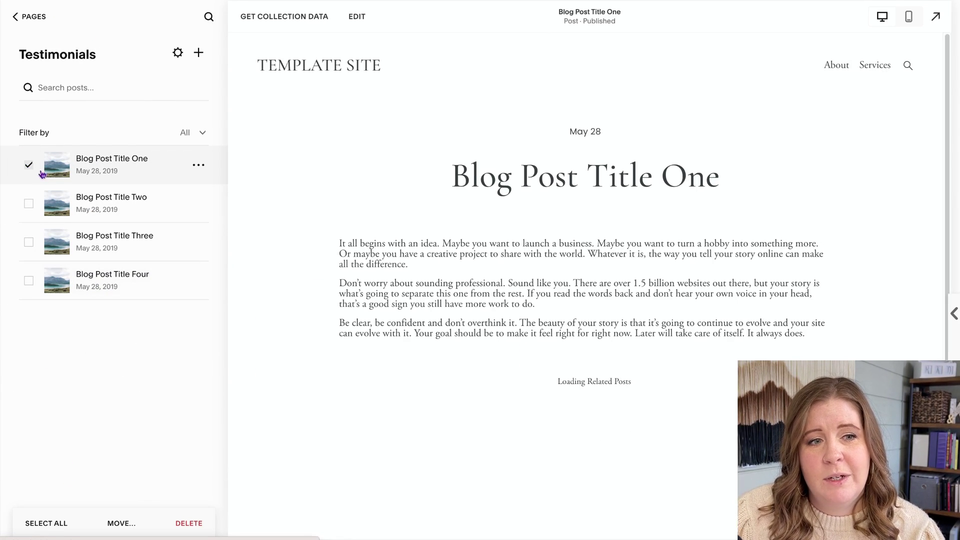
click(45, 523)
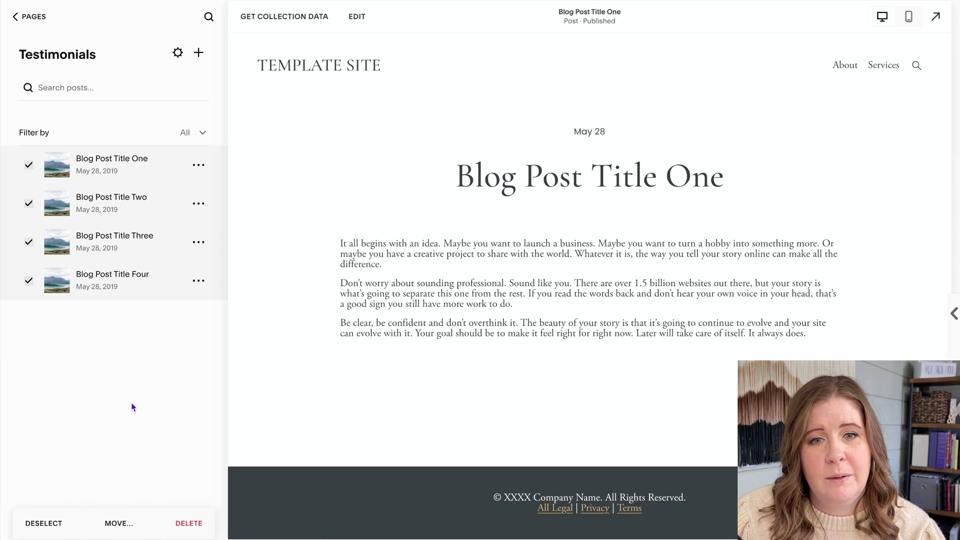
click(27, 18)
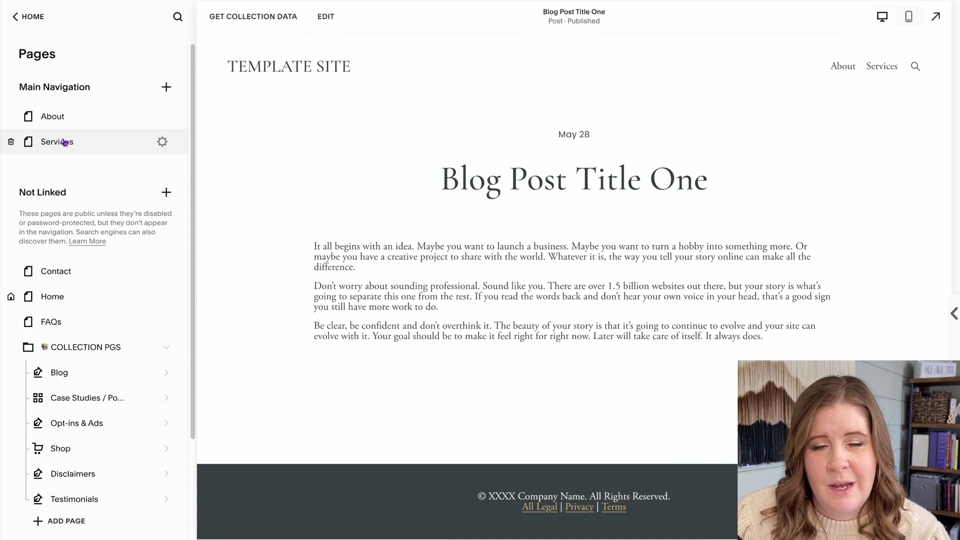
Collapse COLLECTION PGS and expand WEBSITE SETTINGS to show Legal, Error 404 and sandbox.
click(119, 349)
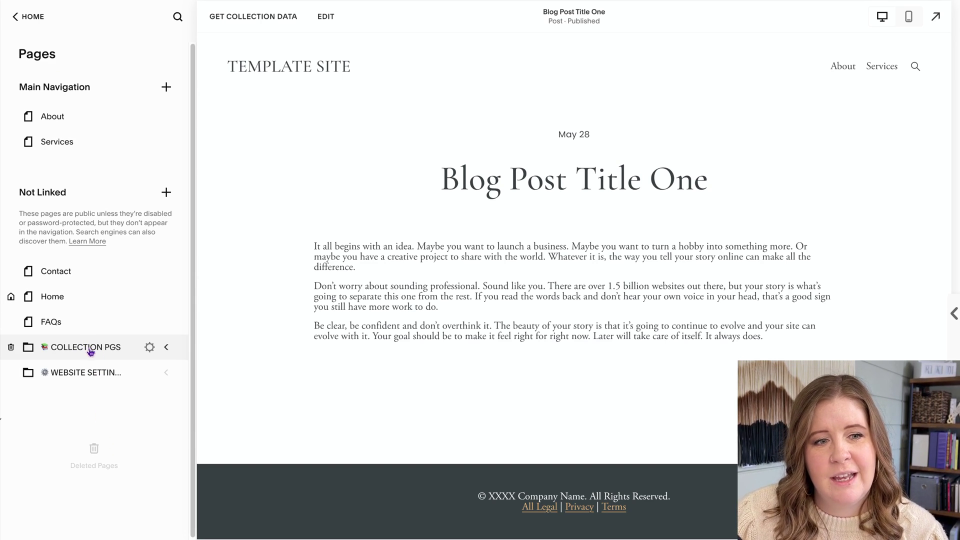
click(166, 347)
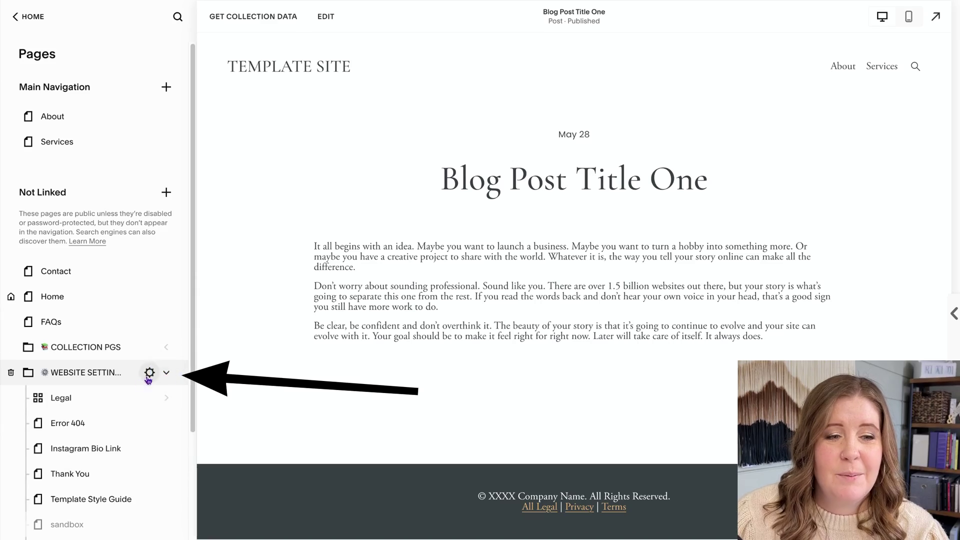
scroll(122, 377, down, 2)
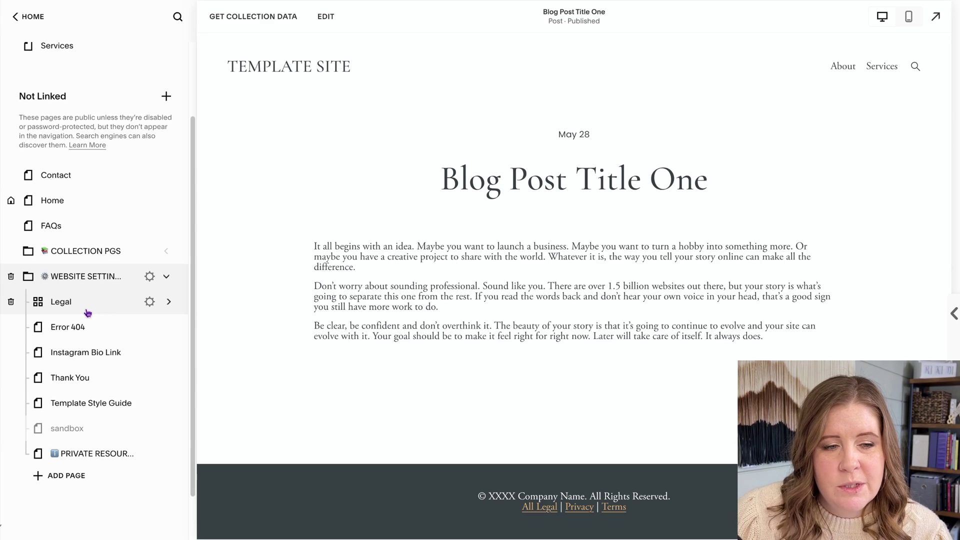
click(150, 302)
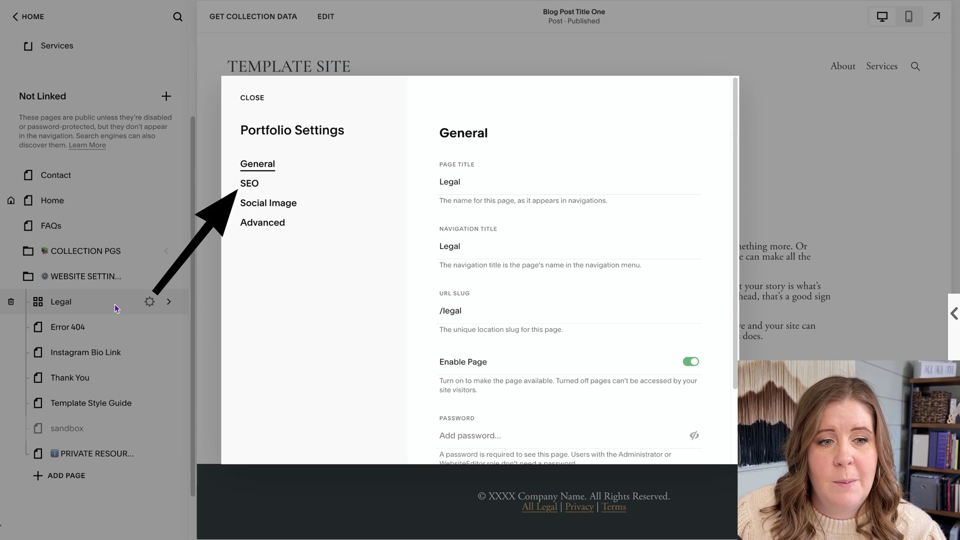
click(254, 186)
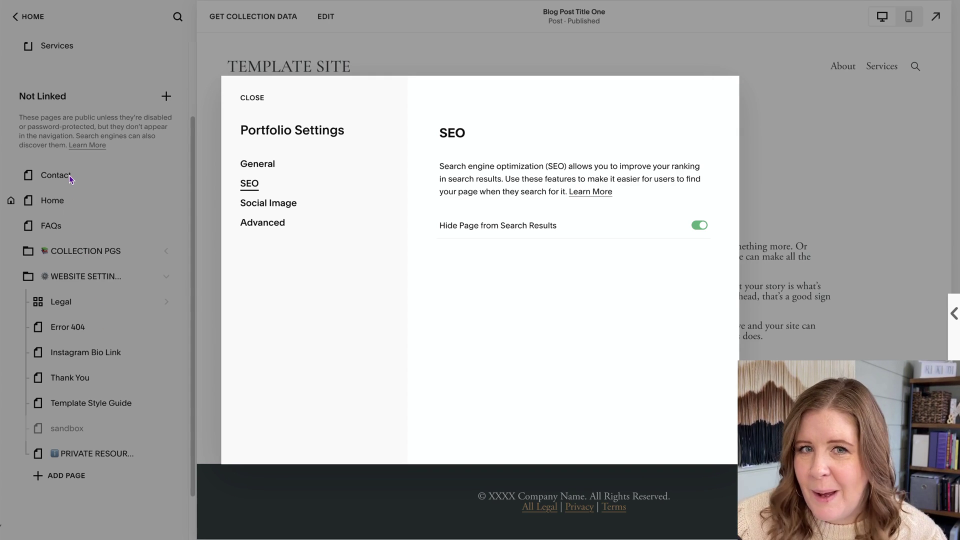
Close the Legal page's settings and open its list of policy pages.
click(255, 101)
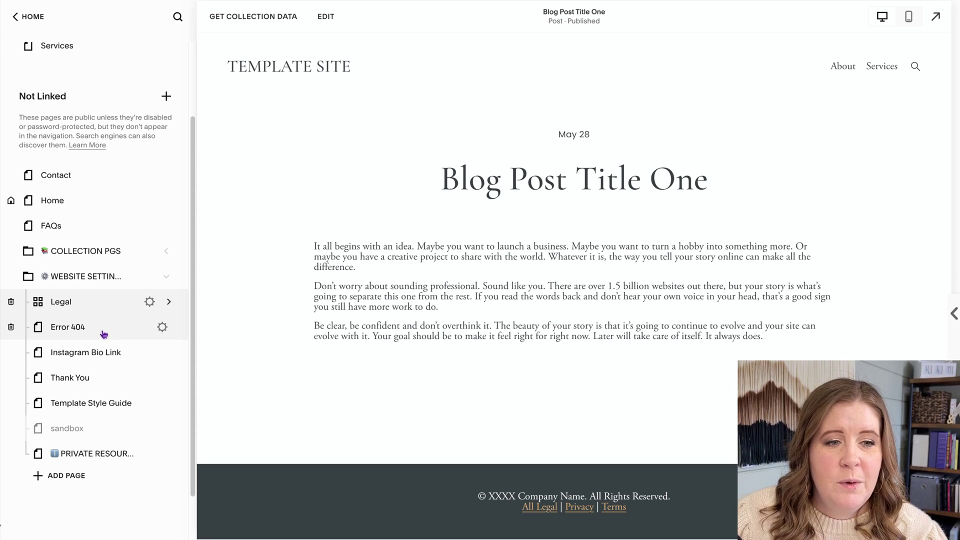
click(97, 312)
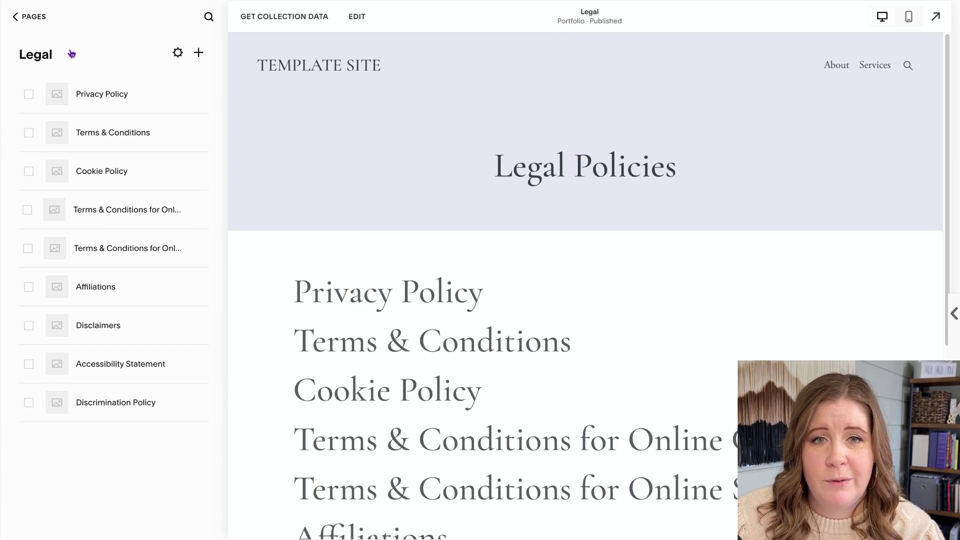
click(177, 53)
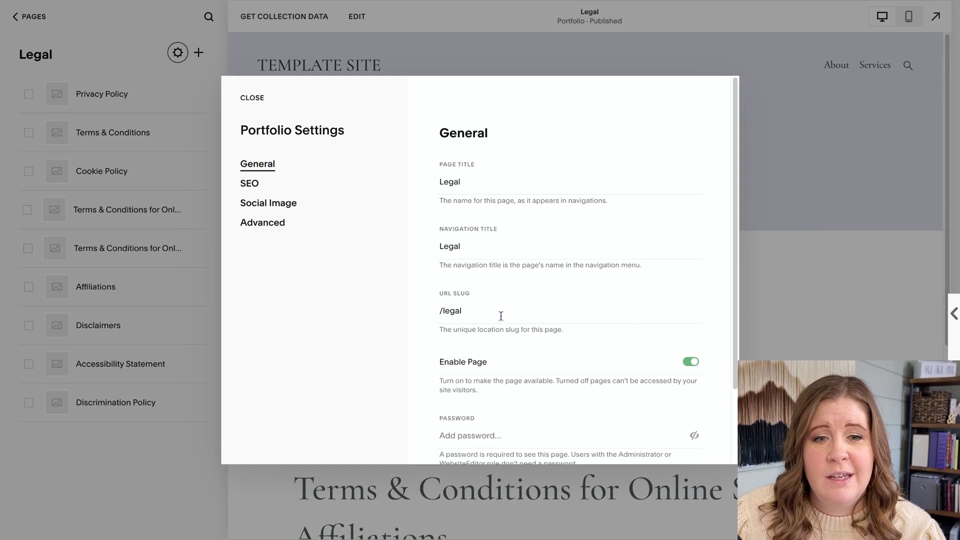
click(253, 99)
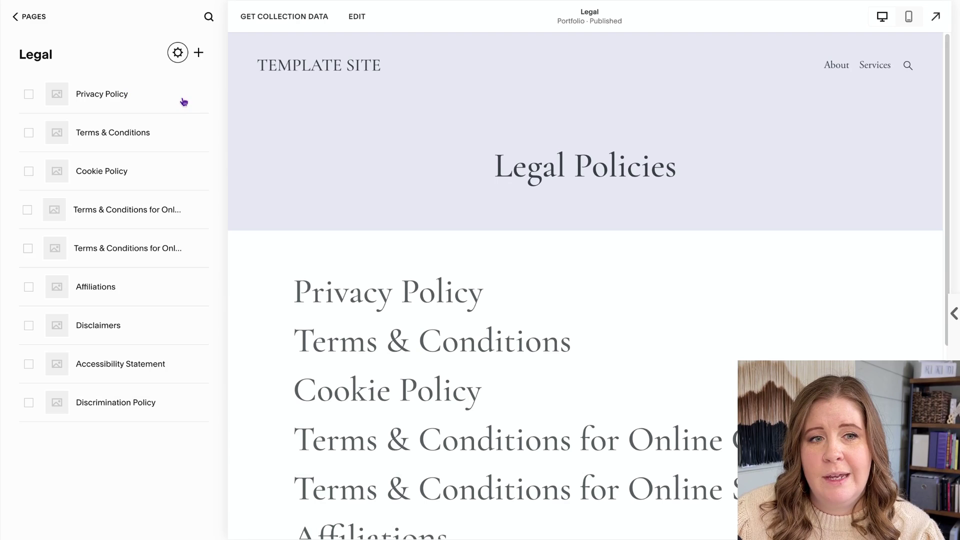
click(195, 95)
click(201, 118)
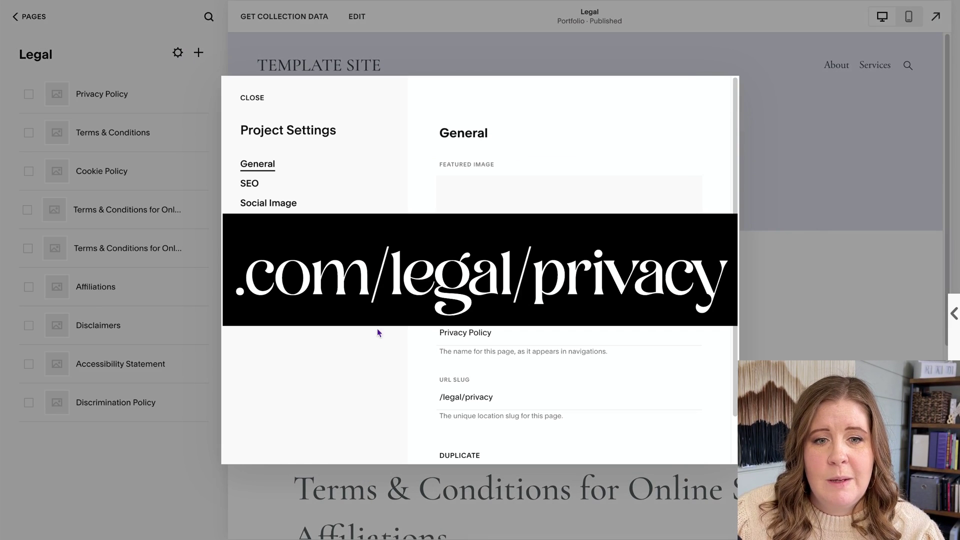
click(522, 399)
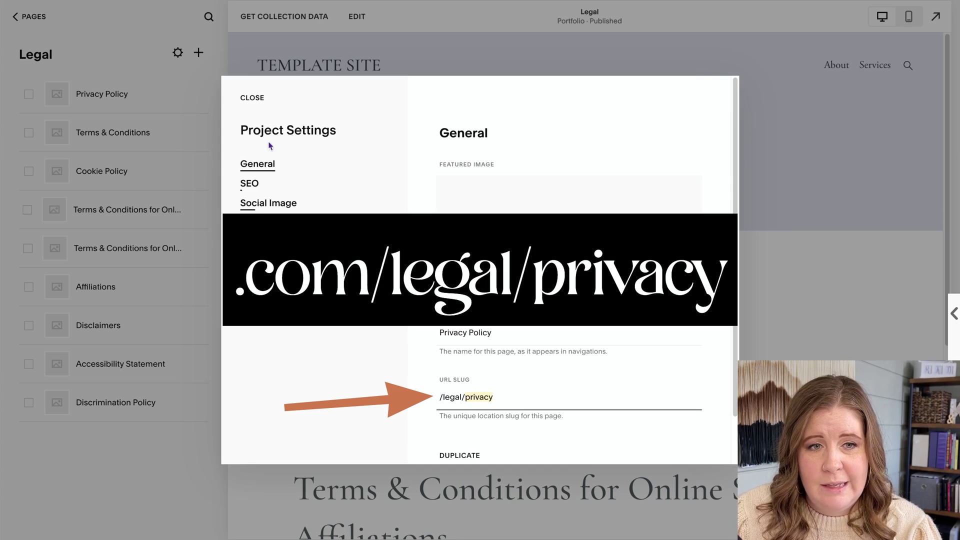
click(252, 97)
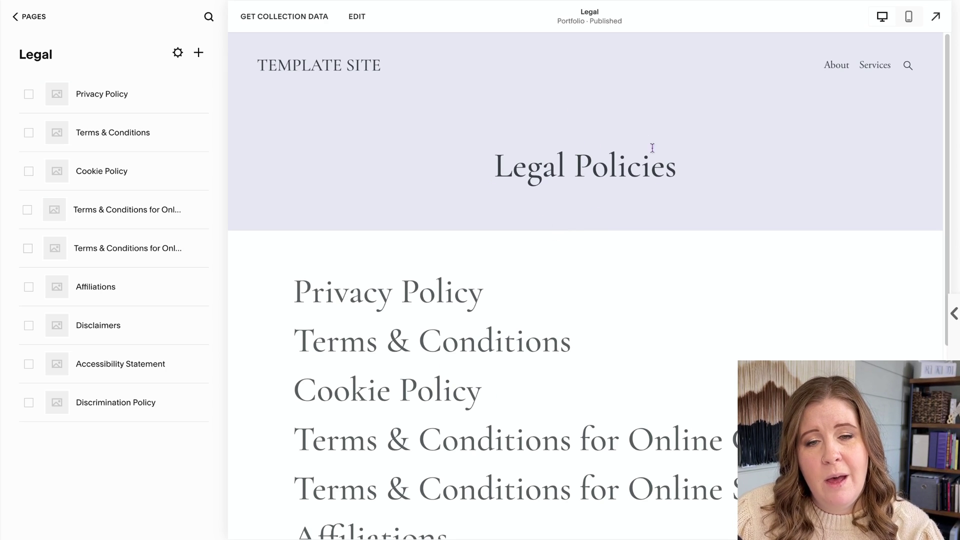
scroll(614, 227, down, 2)
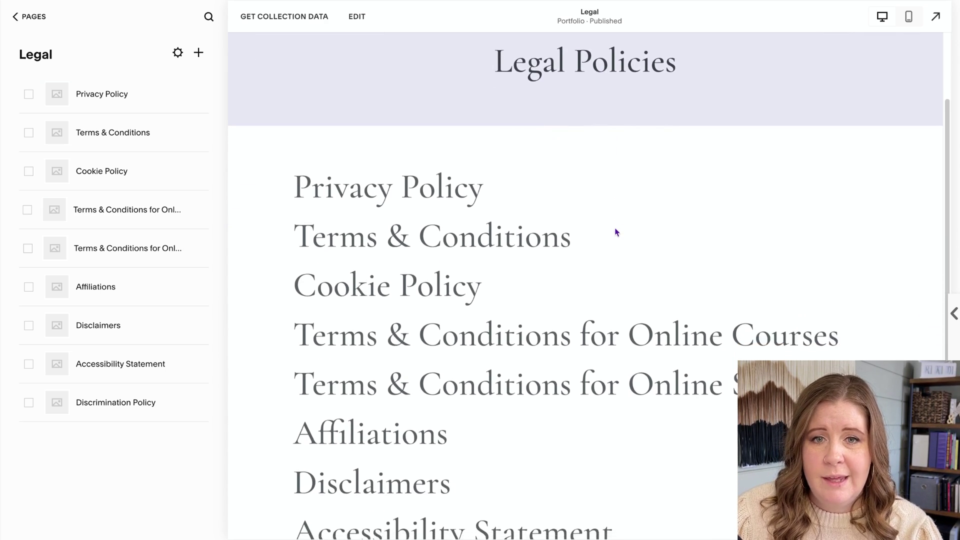
scroll(613, 160, up, 2)
scroll(360, 243, down, 1)
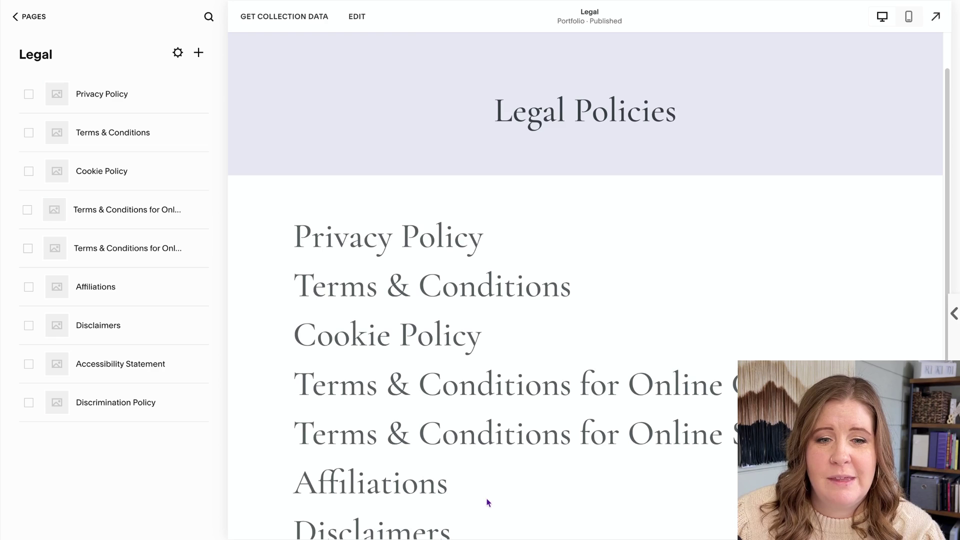
scroll(489, 506, down, 2)
Open the Privacy Policy item, then follow the next-item link to Terms & Conditions.
click(406, 125)
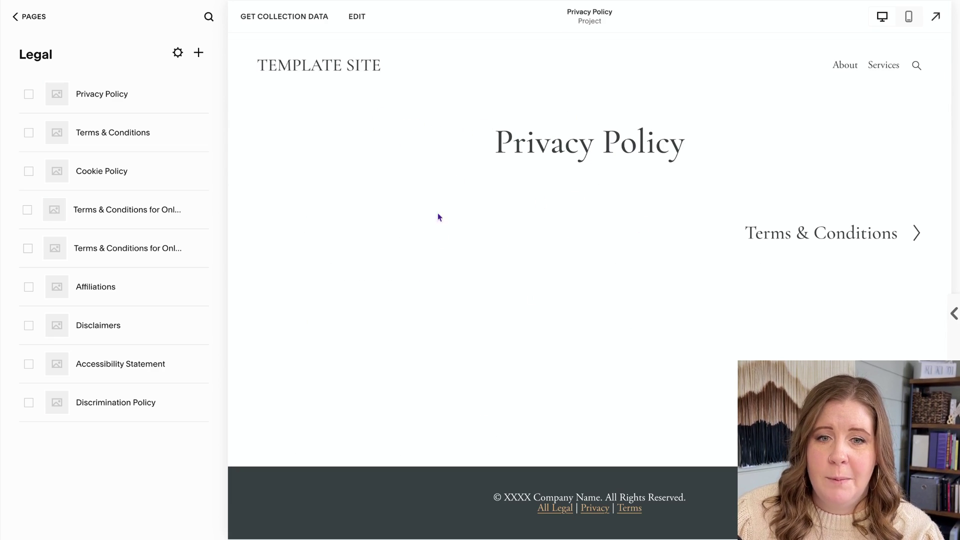
click(780, 240)
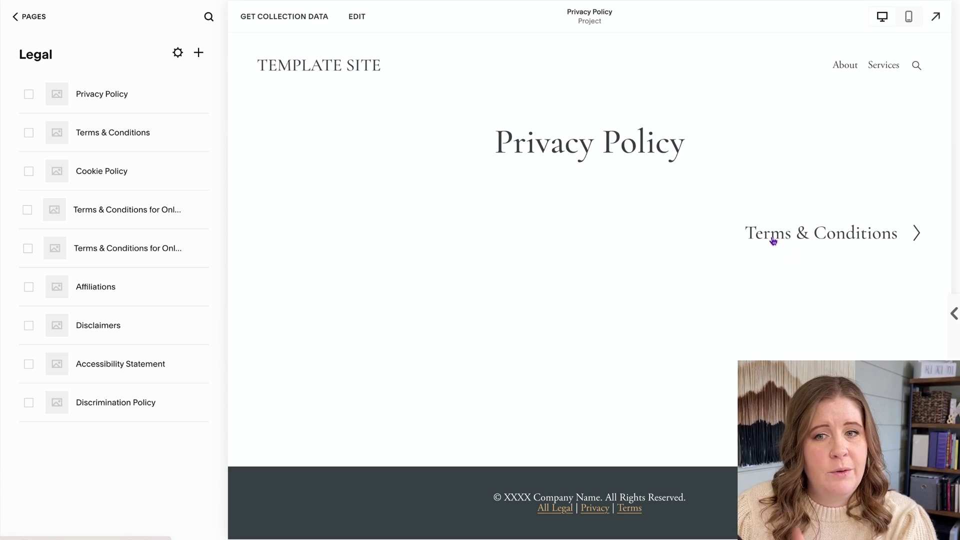
click(787, 239)
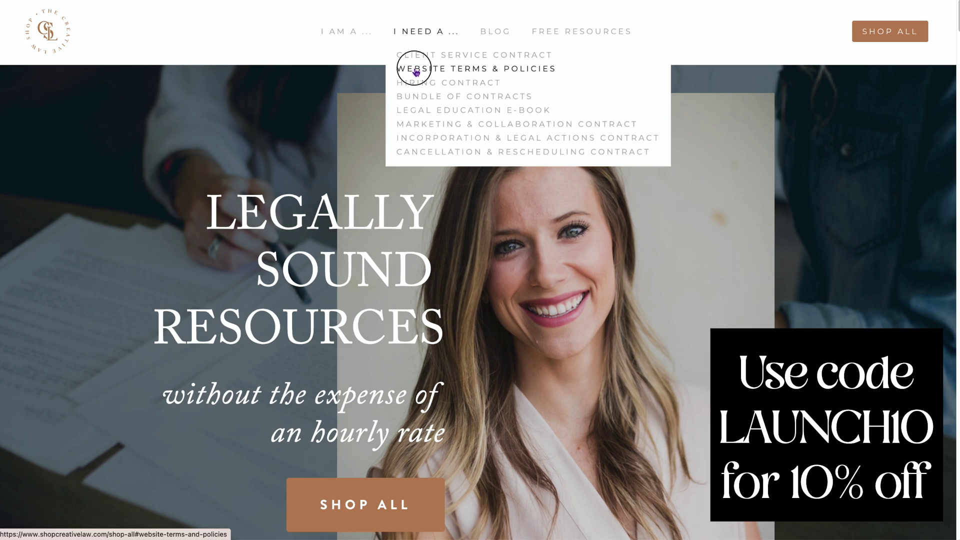
Browse Website Terms & Policies and open the Privacy Policy template's product page.
click(414, 68)
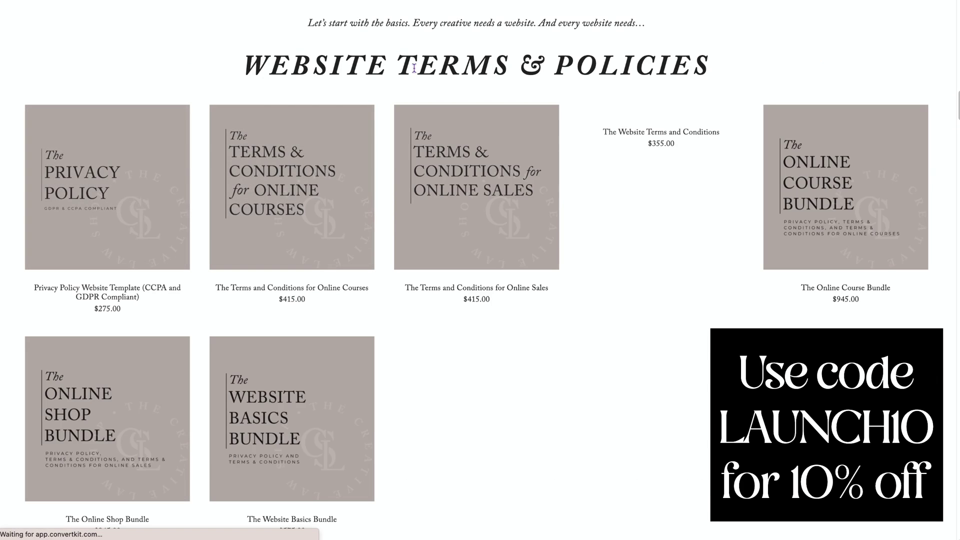
click(142, 176)
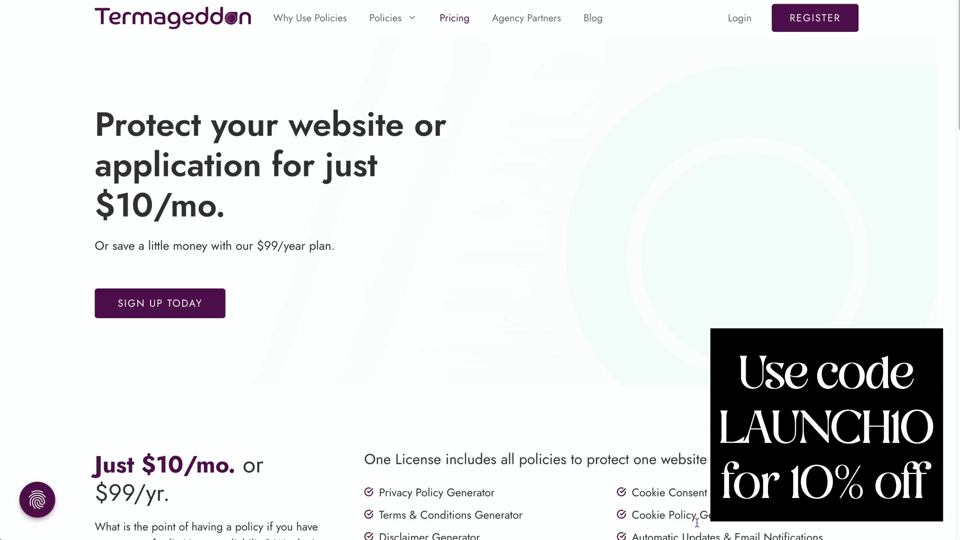
scroll(699, 331, down, 5)
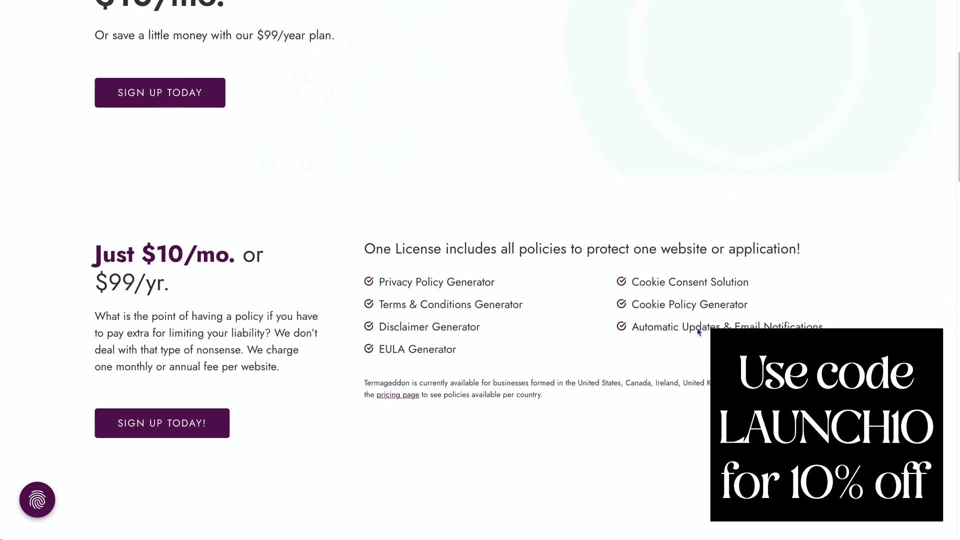
scroll(698, 332, down, 5)
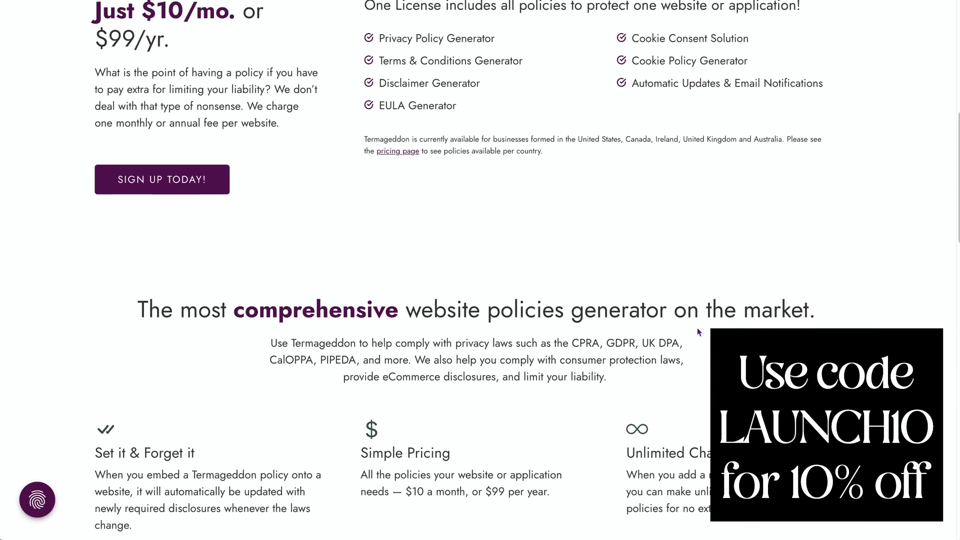
scroll(698, 332, down, 5)
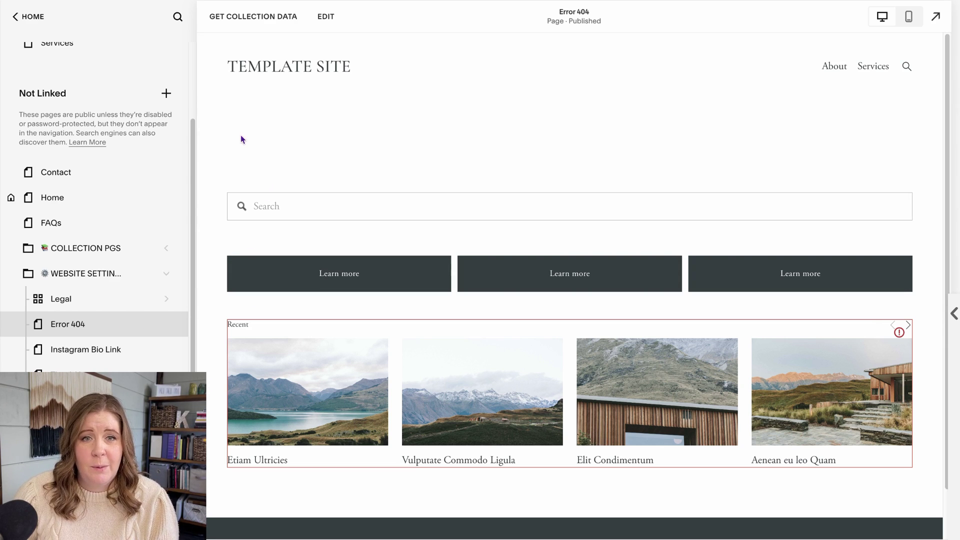
Under Design > 404 Page, keep Error 404 as the site's not-found page.
click(15, 17)
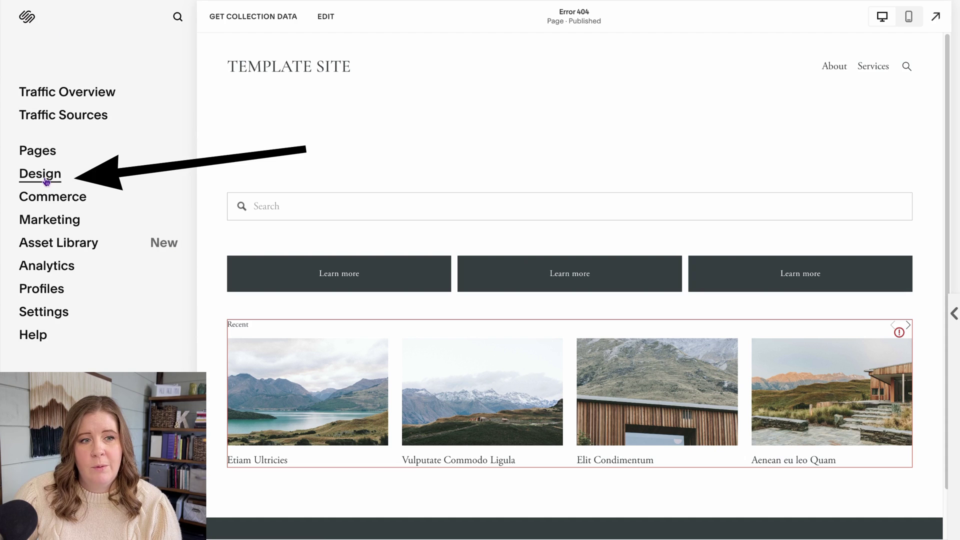
click(49, 182)
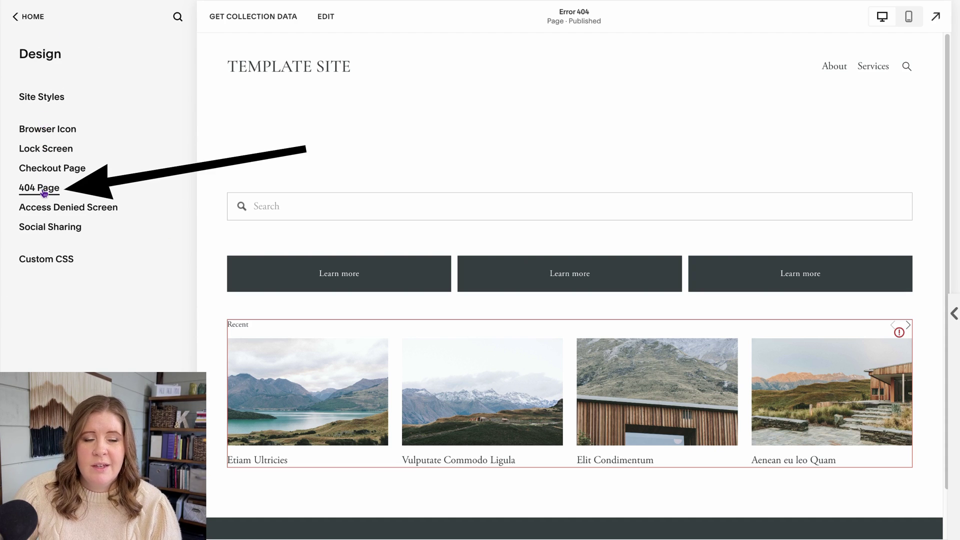
click(44, 193)
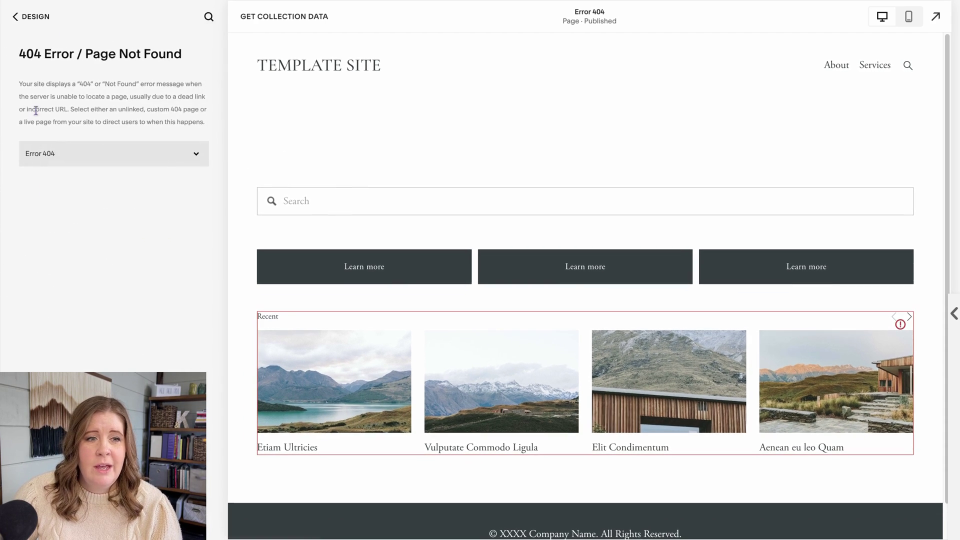
click(44, 156)
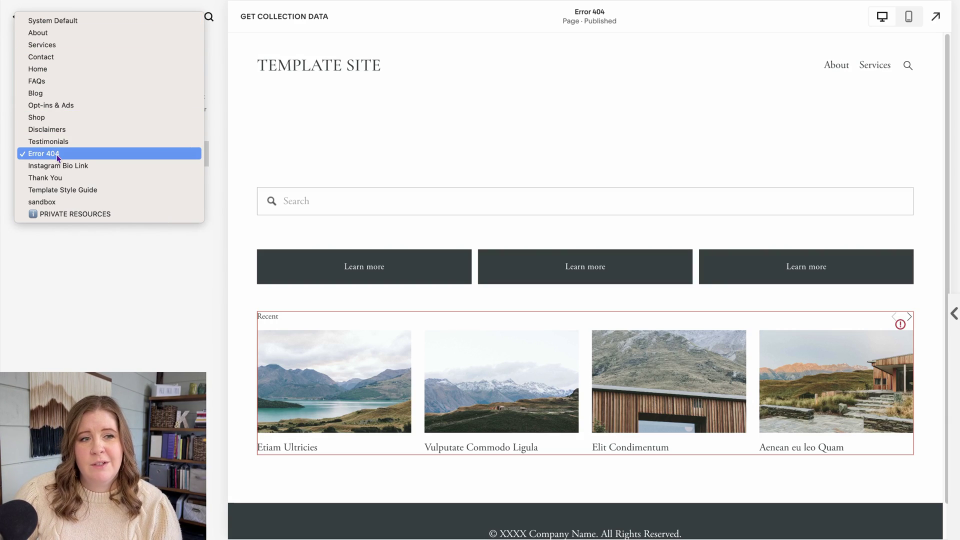
click(57, 155)
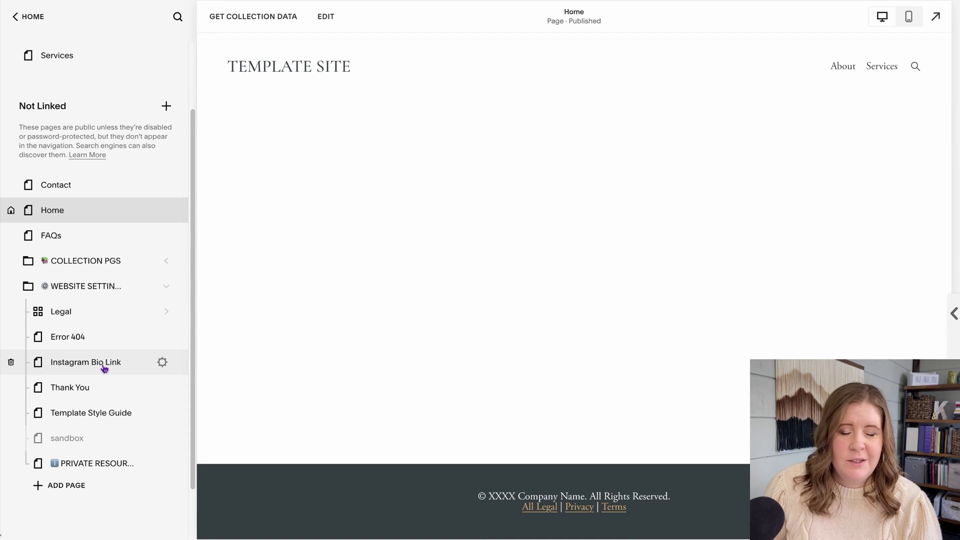
Open the Instagram Bio Link page to preview its Link in Bio layout.
click(101, 368)
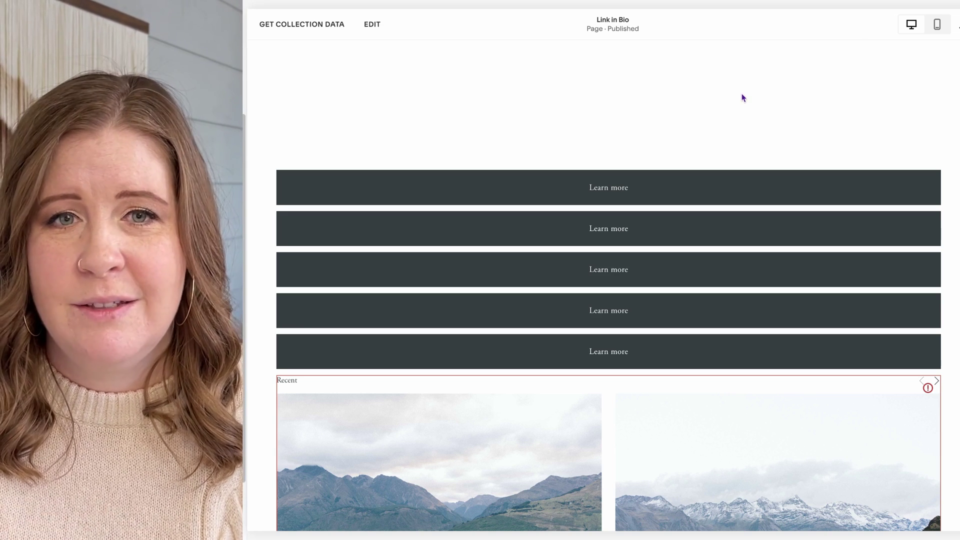
click(370, 25)
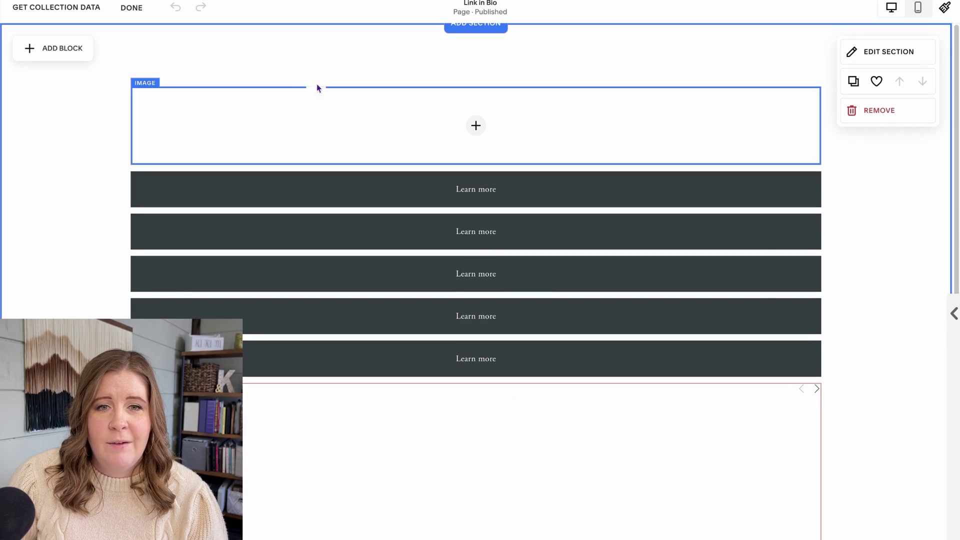
click(463, 7)
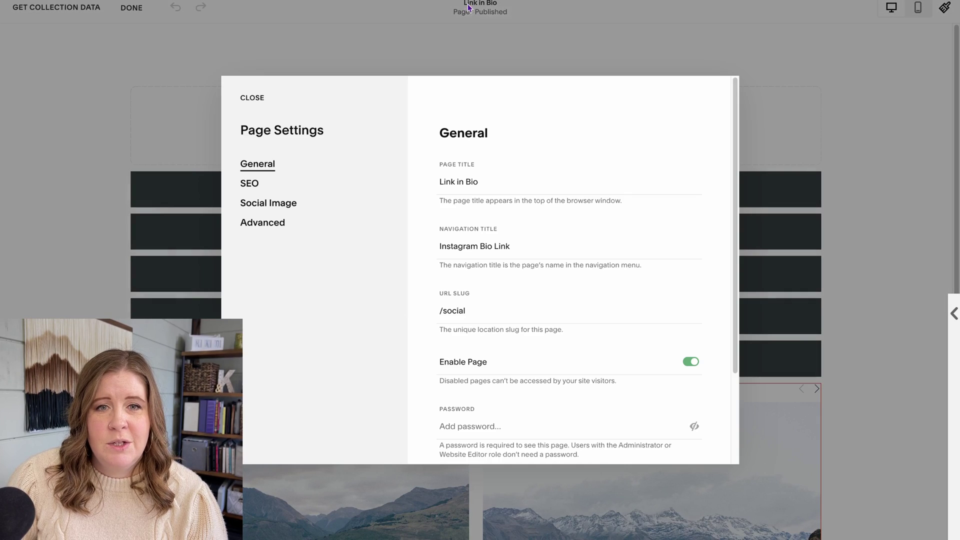
click(274, 226)
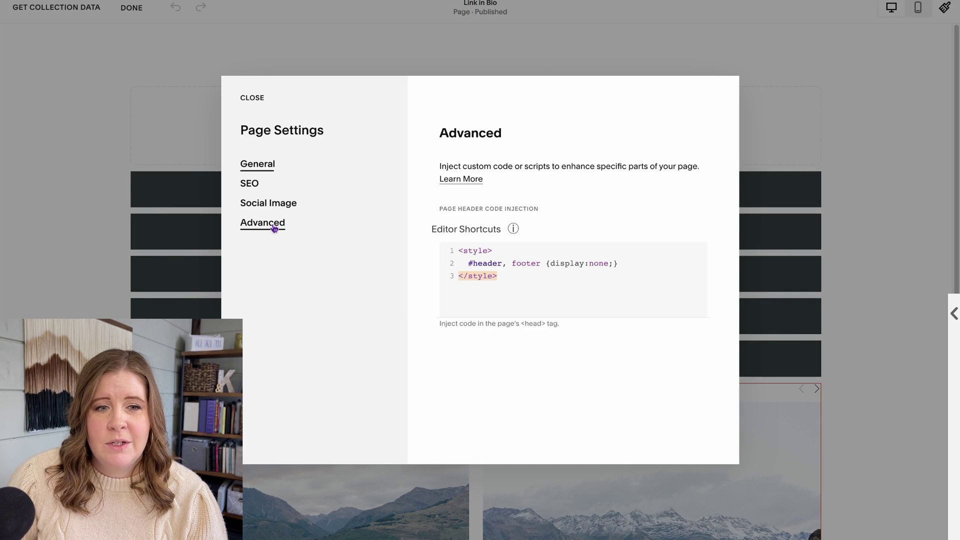
click(518, 280)
key(ctrl+a)
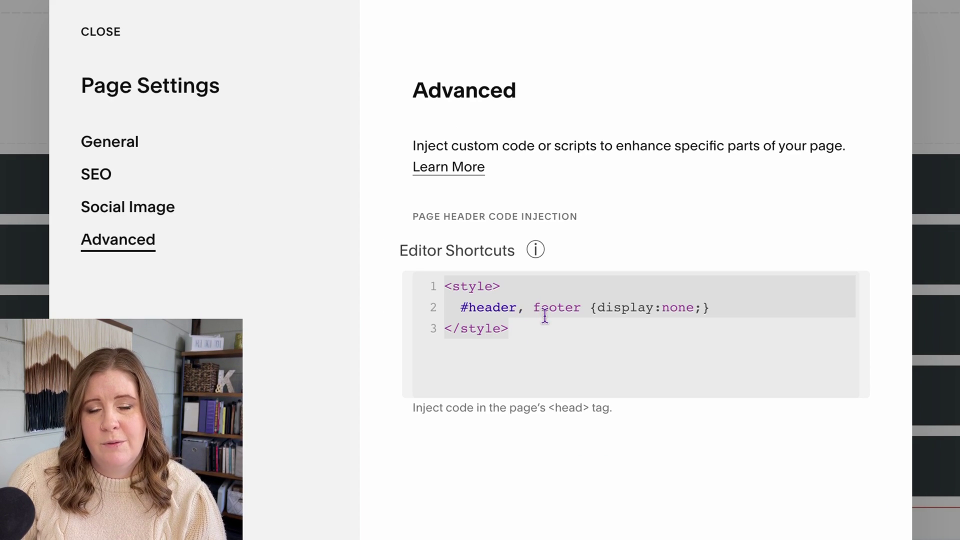
click(529, 332)
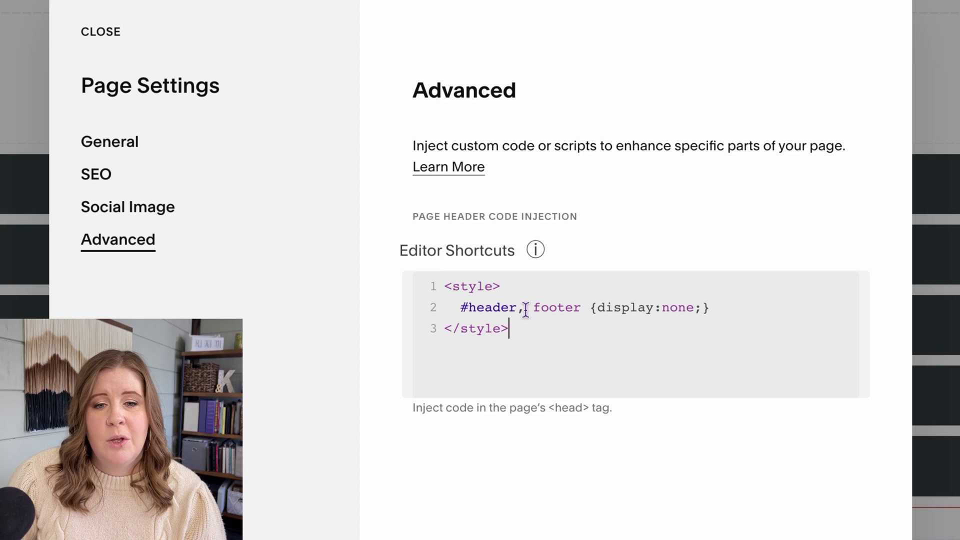
drag(531, 307, 459, 310)
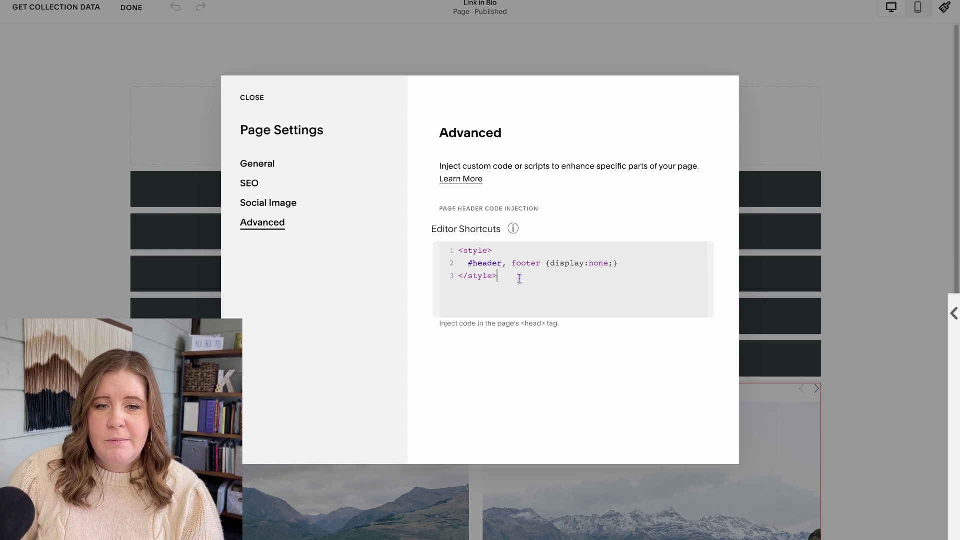
click(253, 97)
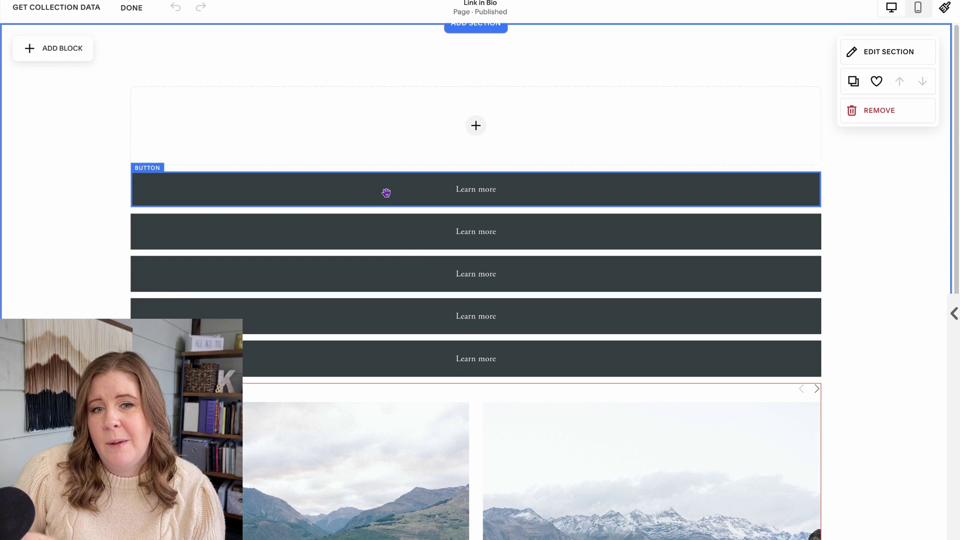
Inspect the Social Links block's content settings below the Recent posts gallery, then close them.
scroll(352, 240, down, 5)
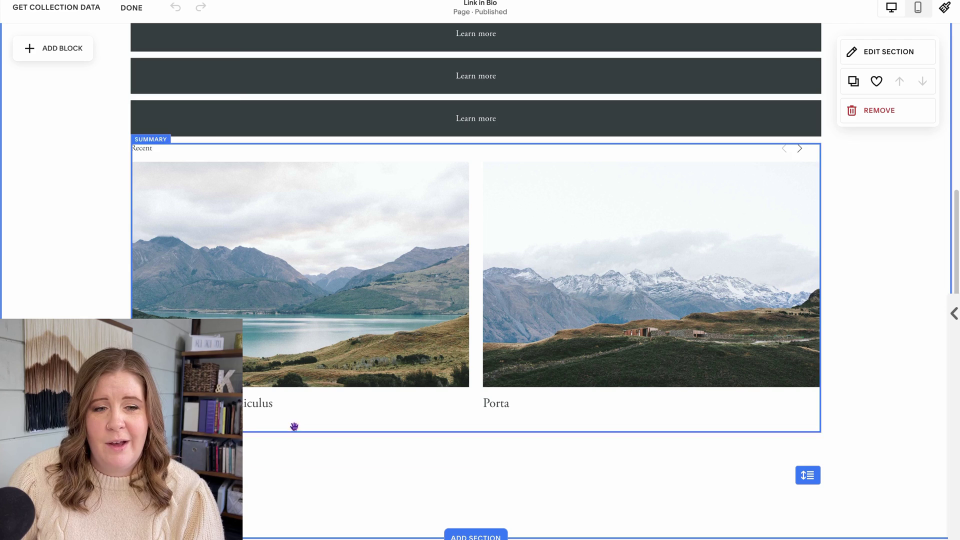
click(248, 460)
click(144, 416)
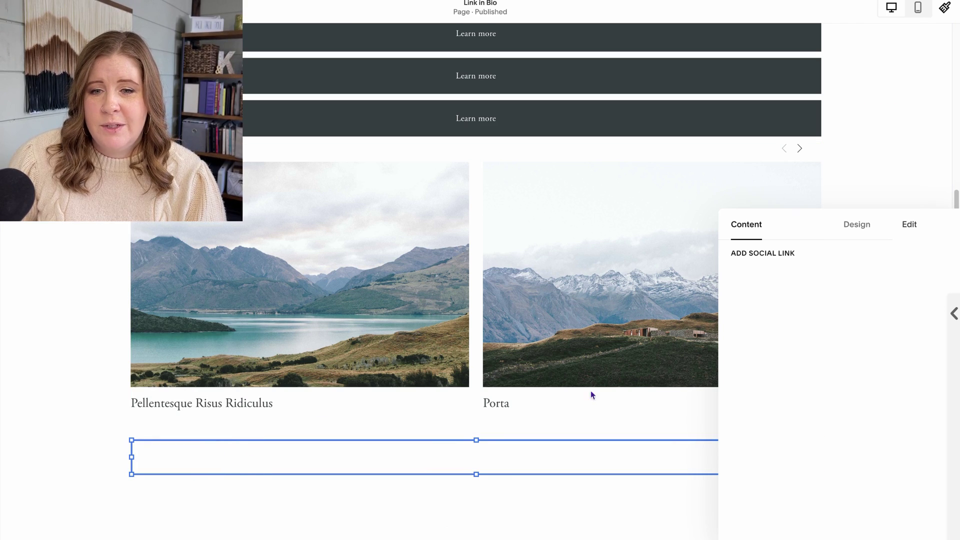
click(103, 379)
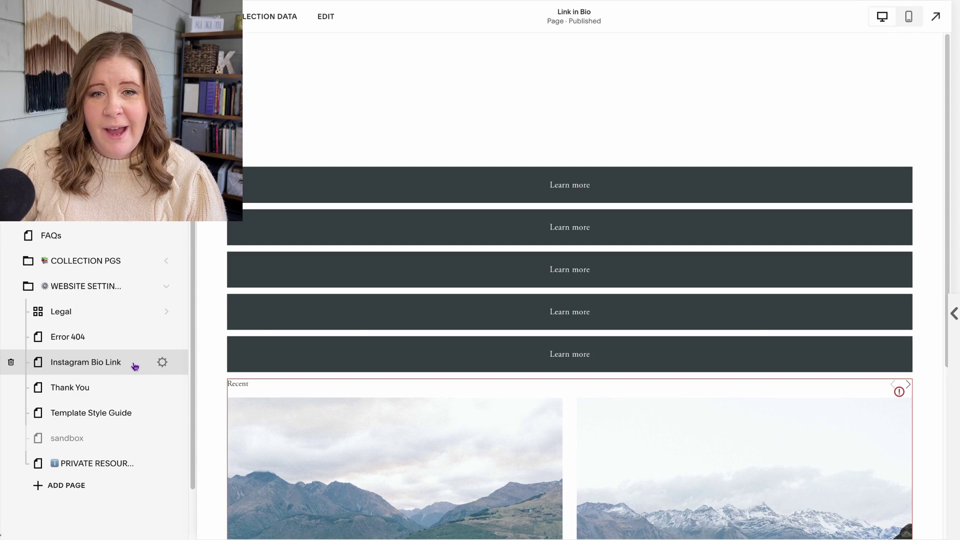
Scroll through the client's site to its 'Thank you for reaching out' page.
scroll(206, 343, down, 3)
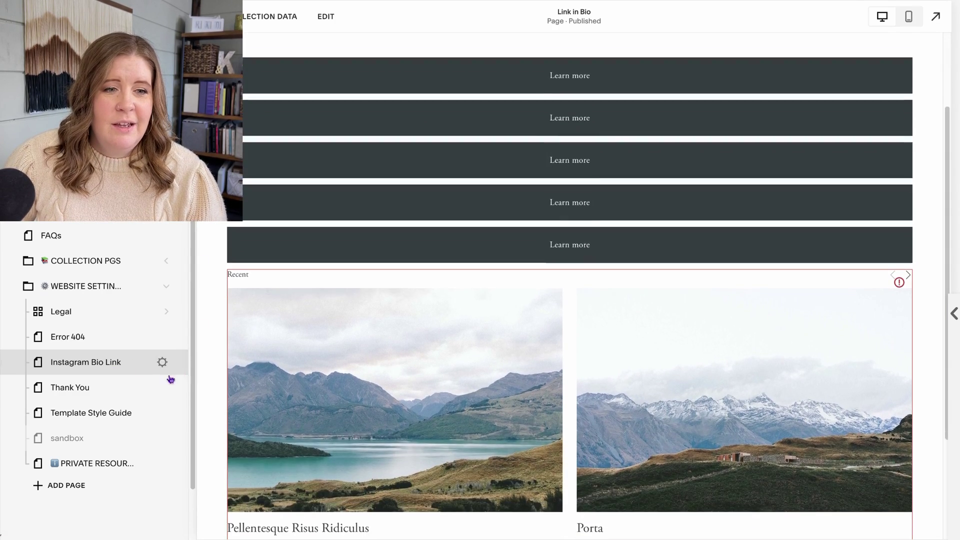
click(165, 363)
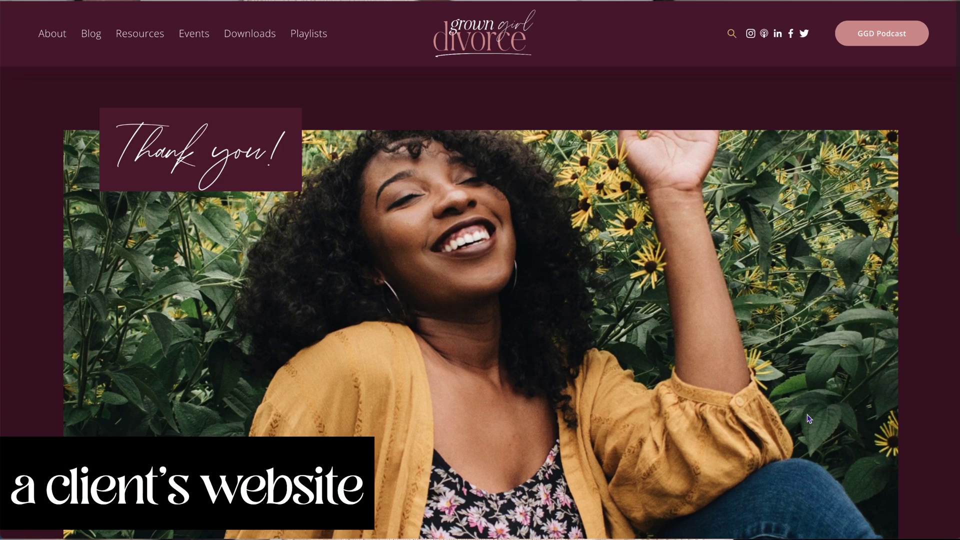
scroll(890, 374, down, 8)
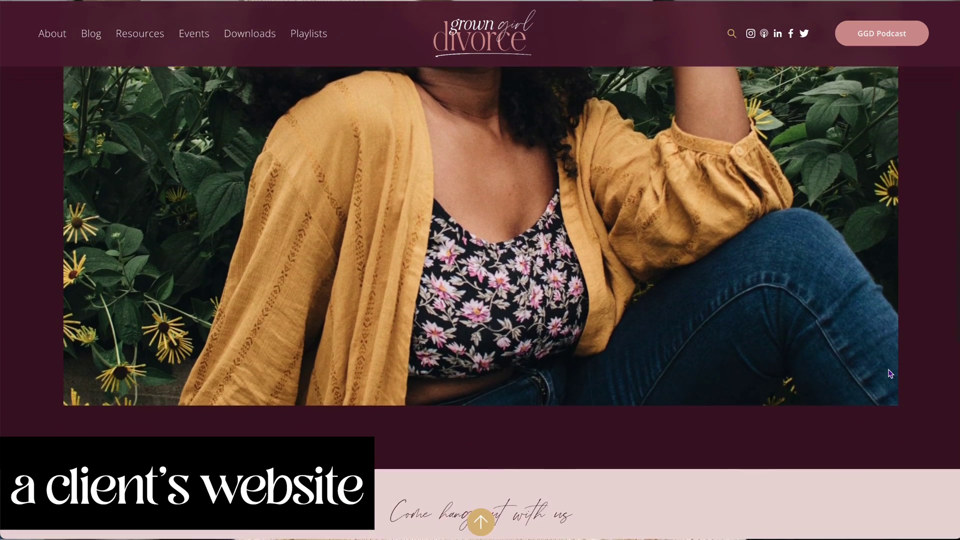
scroll(890, 373, down, 3)
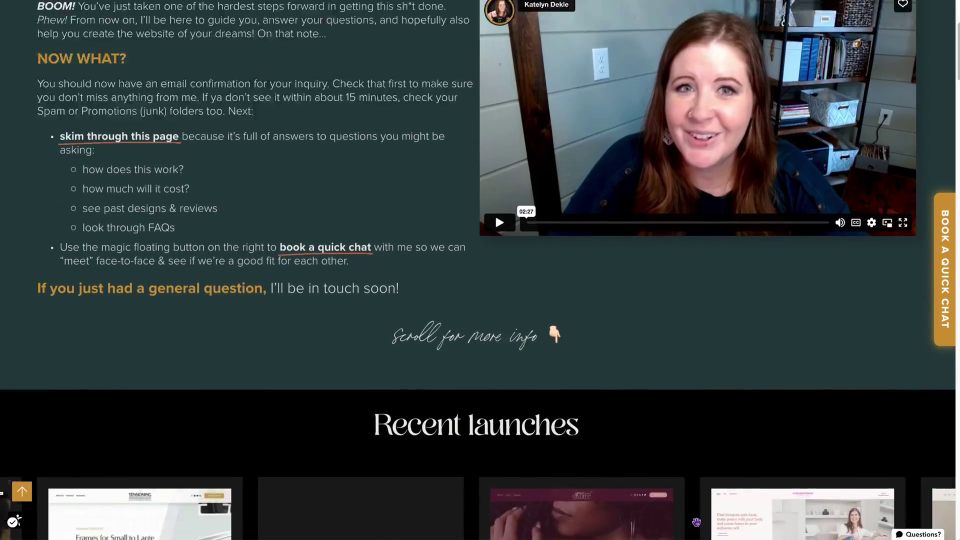
Scroll down the Pages panel to head back to the dashboard's main menu.
scroll(699, 528, down, 10)
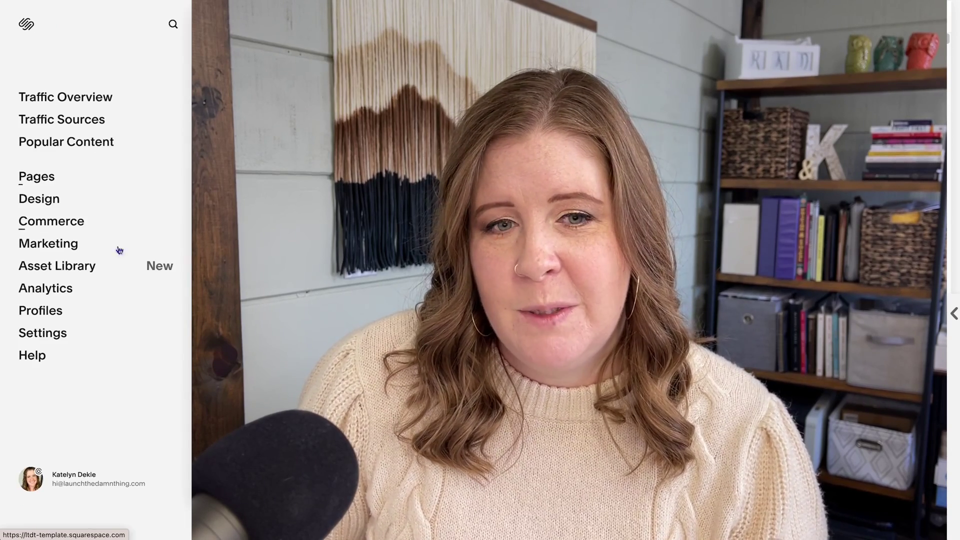
Check the Help panel, which shows the site runs Version 7.1.
click(40, 357)
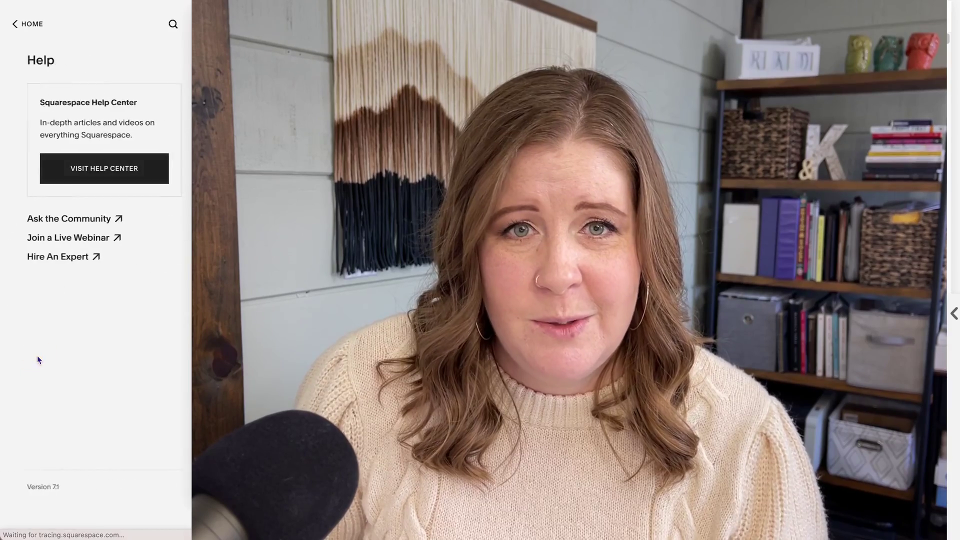
drag(17, 488, 67, 489)
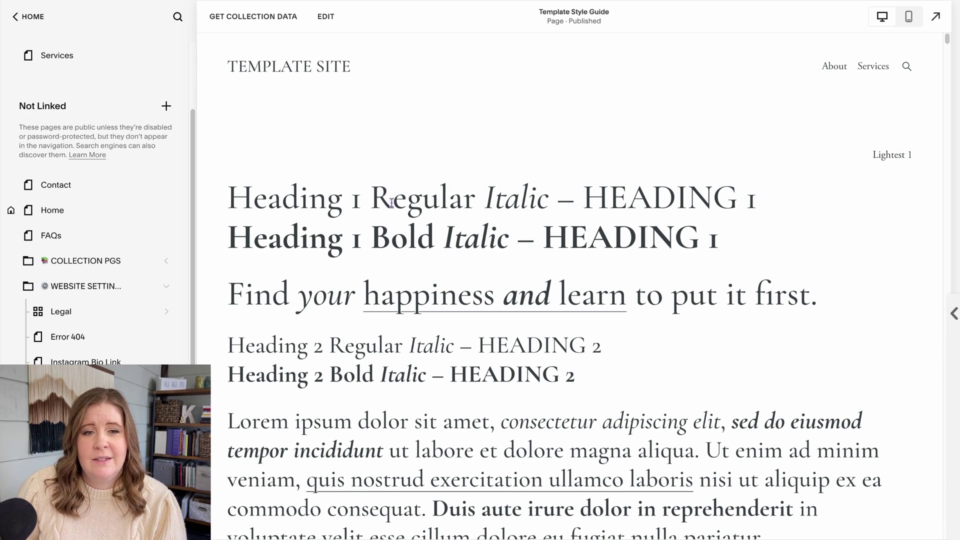
Open Site Styles Colors to view the palette and themes Lightest 1 through Darkest 1.
drag(300, 205, 818, 300)
scroll(620, 366, down, 10)
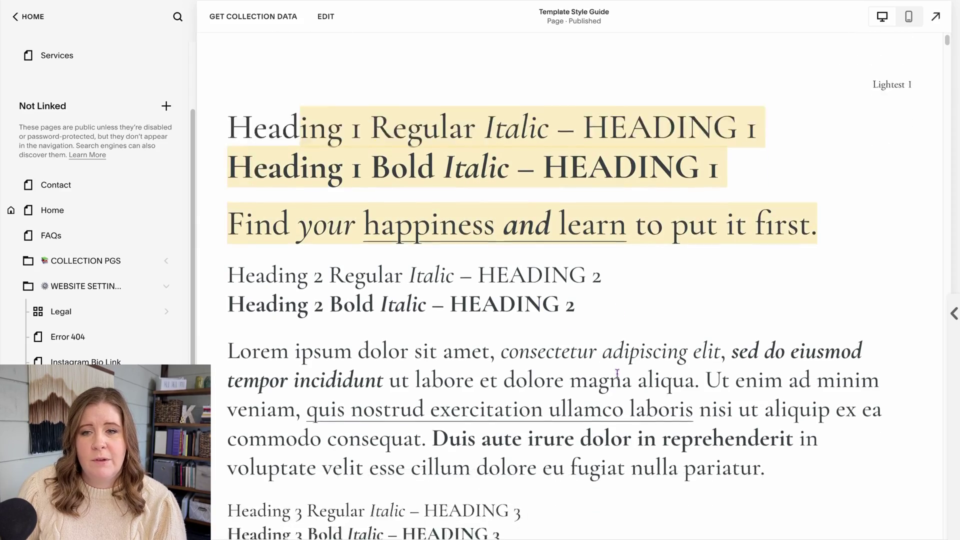
scroll(621, 366, up, 15)
scroll(619, 360, down, 15)
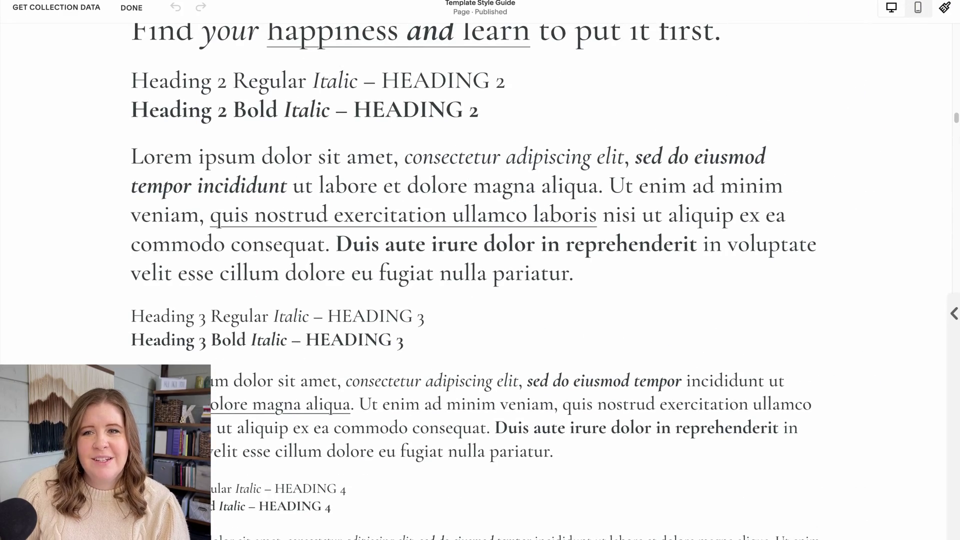
click(945, 9)
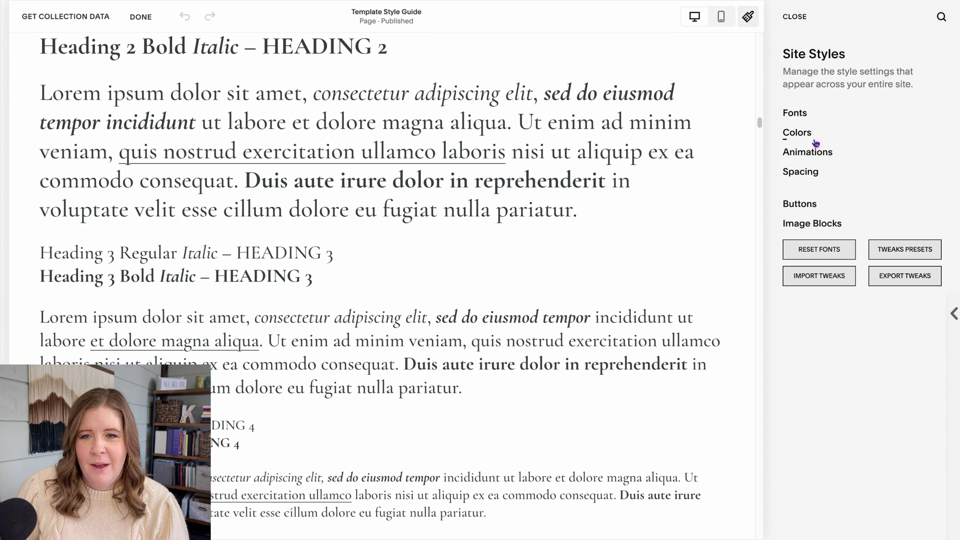
click(811, 135)
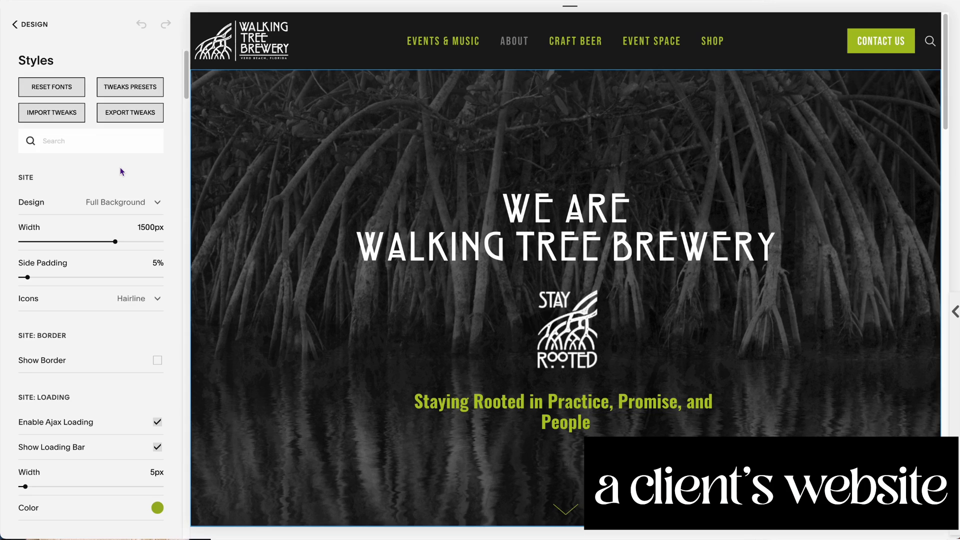
scroll(125, 175, down, 5)
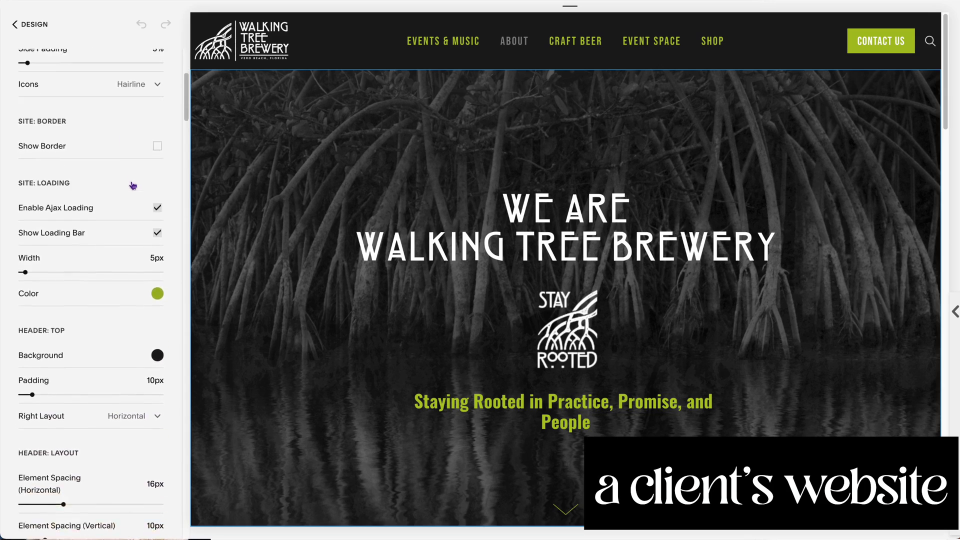
scroll(133, 186, down, 3)
scroll(271, 206, down, 8)
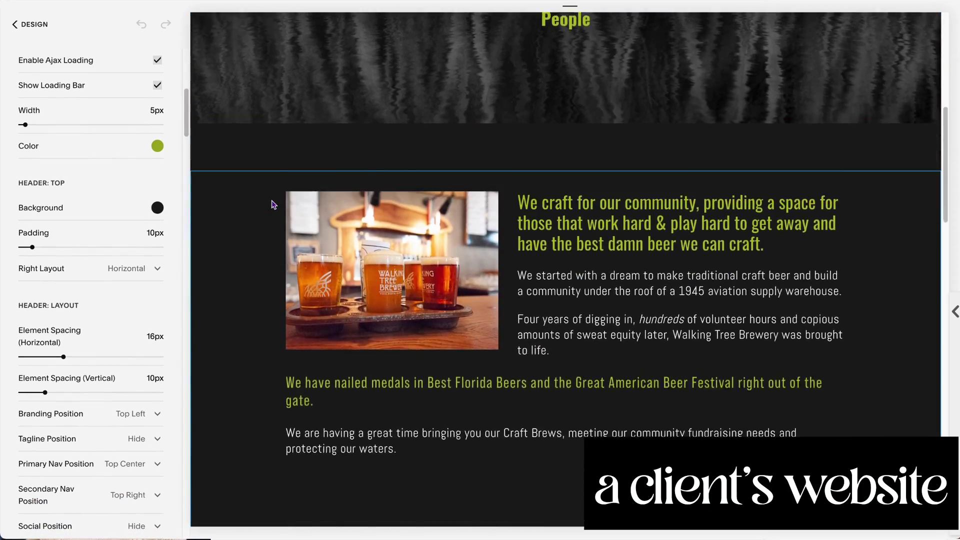
scroll(272, 204, down, 7)
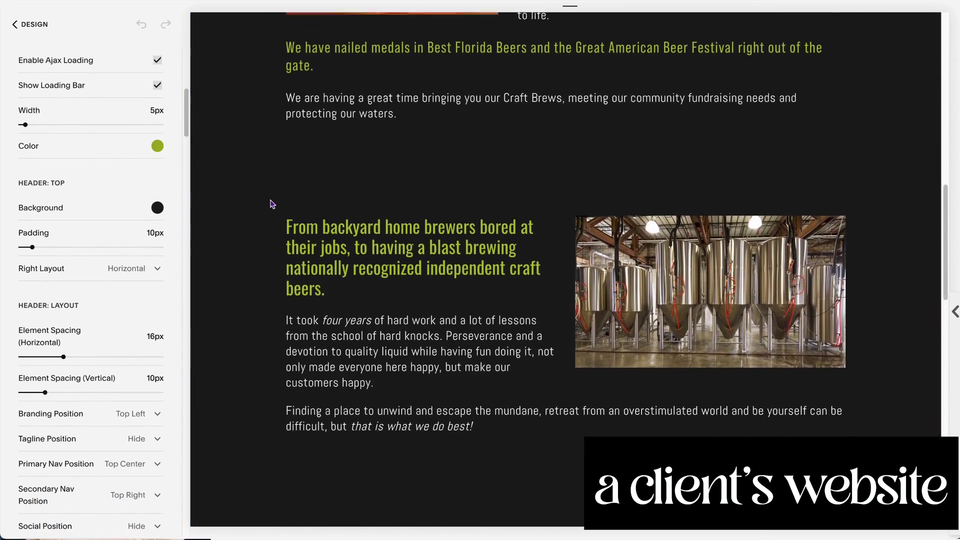
scroll(272, 204, down, 9)
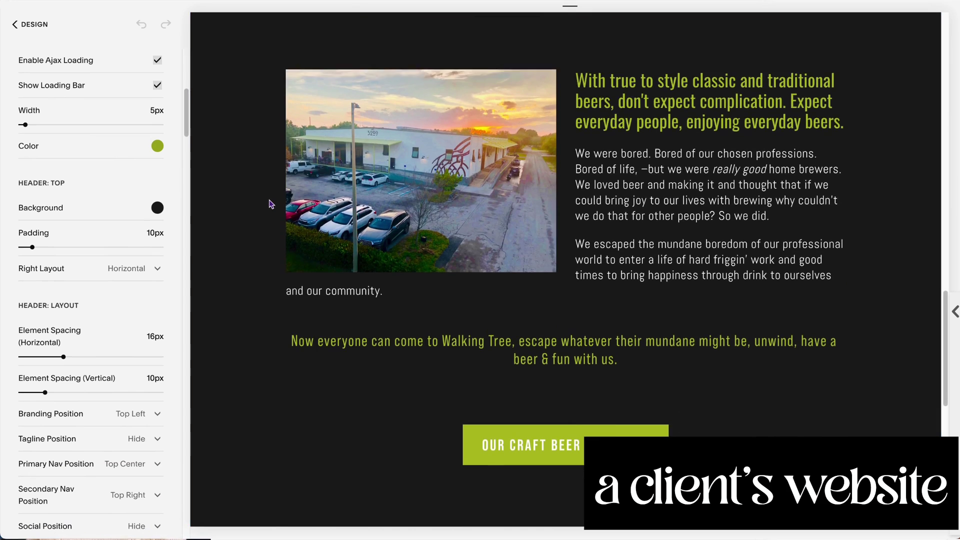
scroll(271, 204, down, 6)
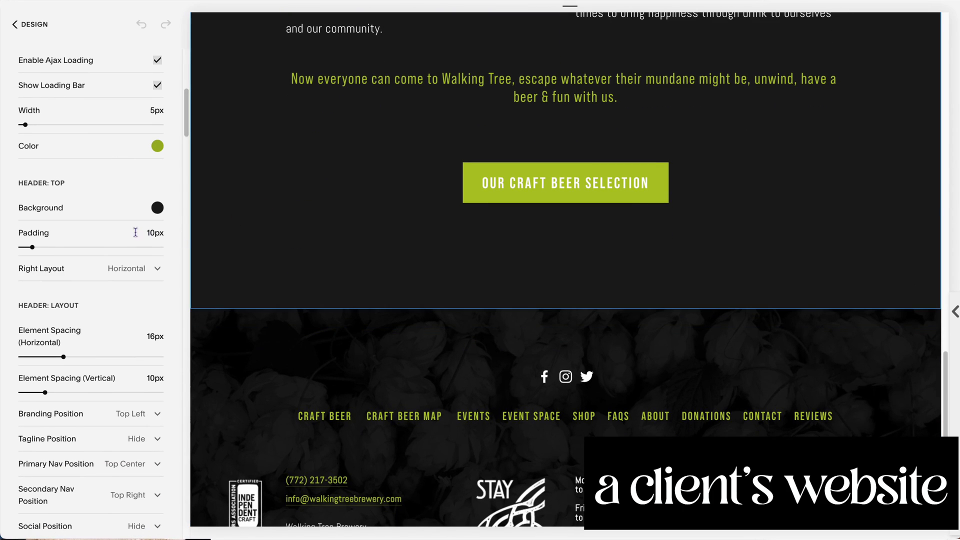
scroll(135, 232, down, 5)
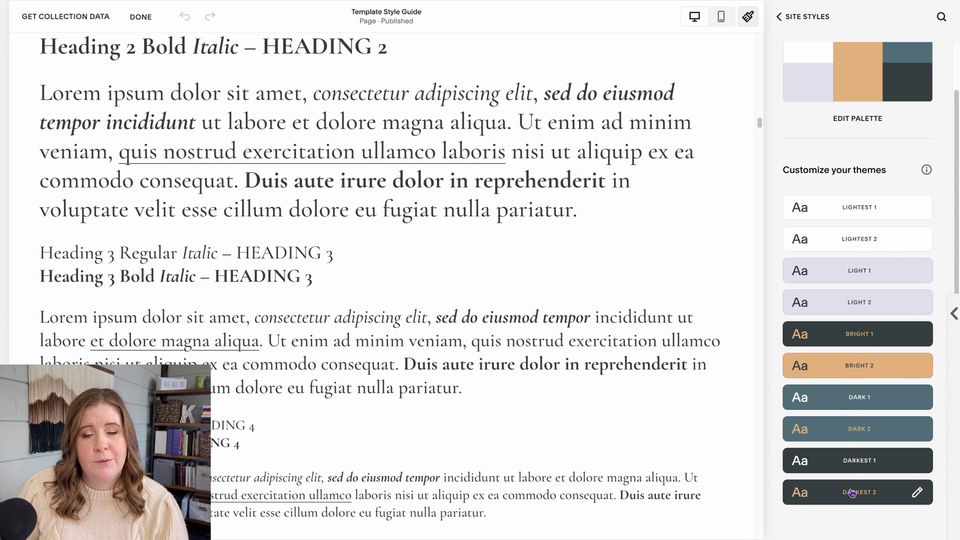
scroll(800, 88, up, 1)
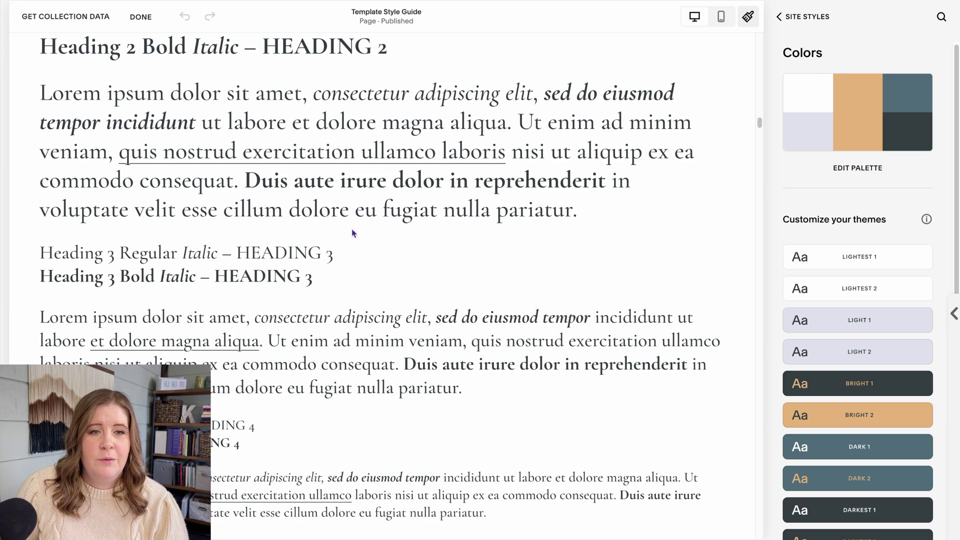
scroll(427, 223, up, 5)
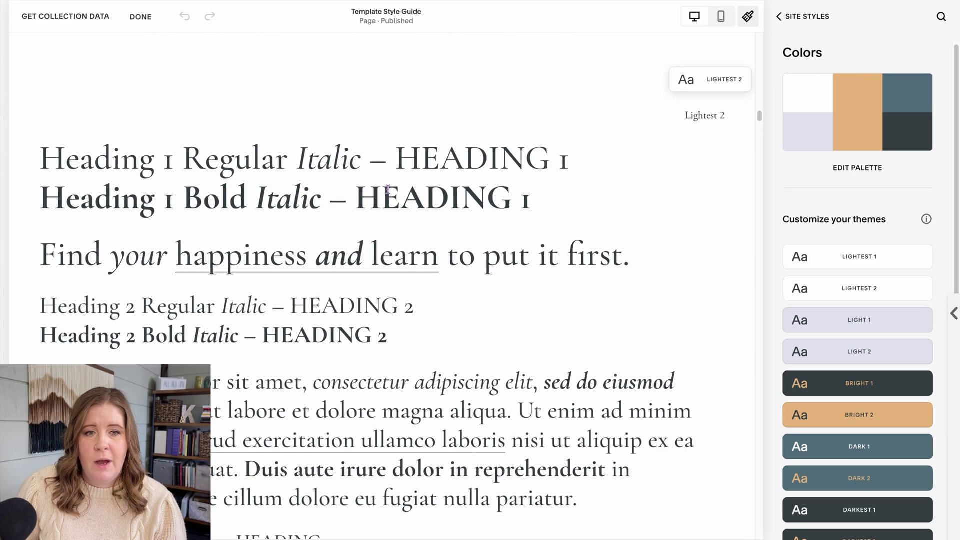
Close Site Styles and scroll past the Lorem ipsum text to the Poster, Stack, Card and Overlap image samples.
click(748, 17)
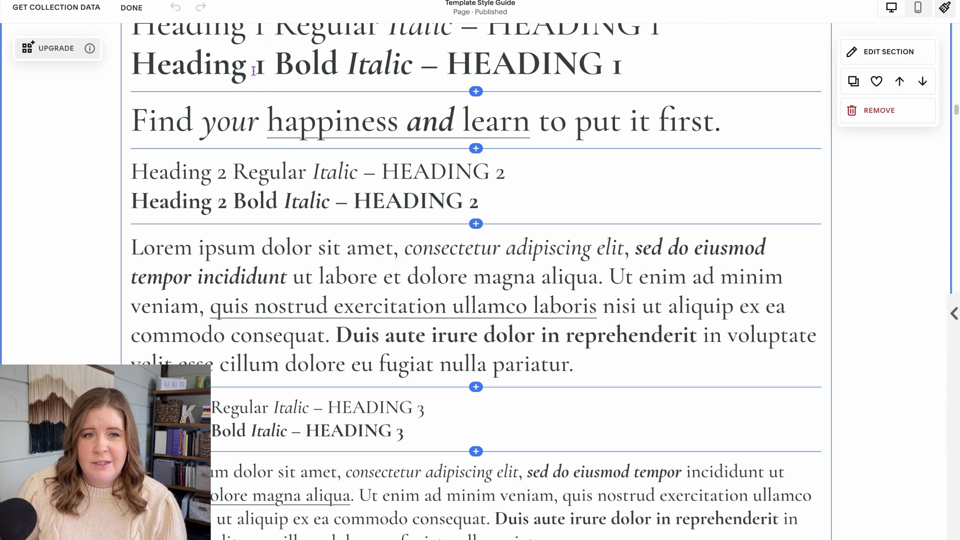
scroll(388, 66, up, 4)
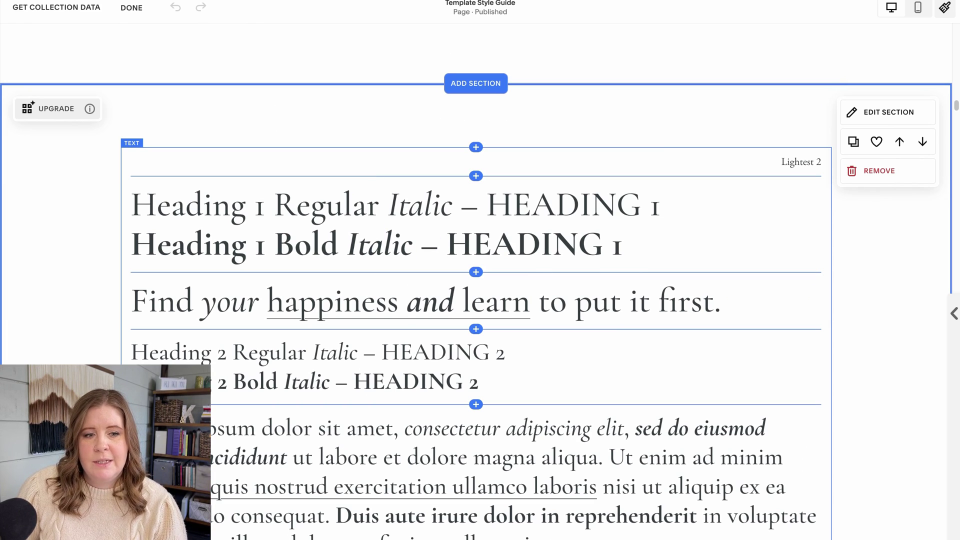
drag(794, 459, 131, 430)
scroll(300, 441, down, 2)
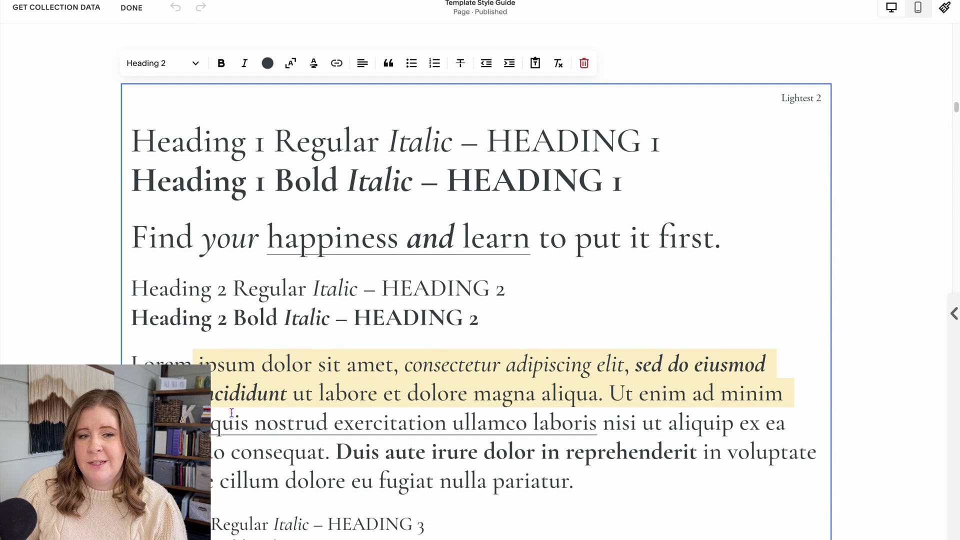
scroll(633, 428, down, 10)
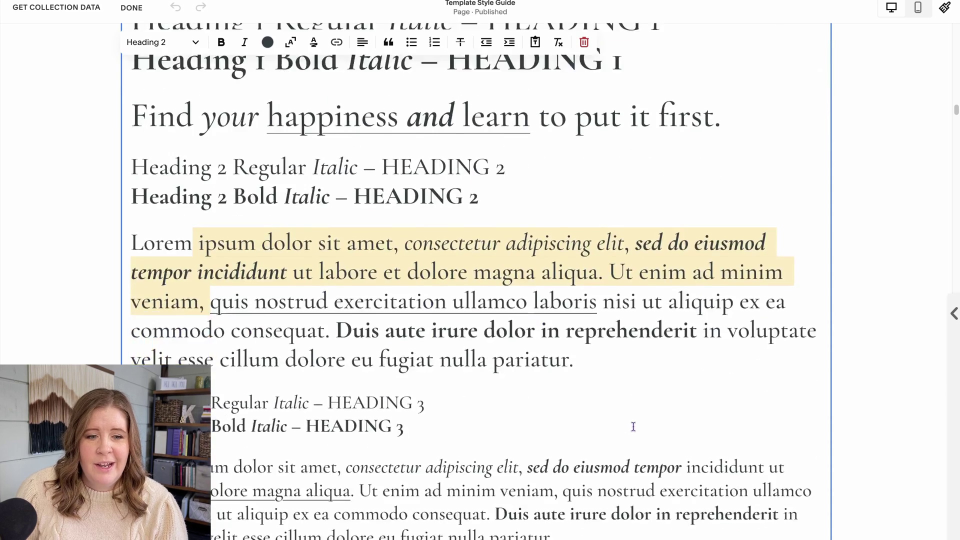
scroll(600, 425, down, 4)
scroll(648, 456, down, 5)
click(81, 223)
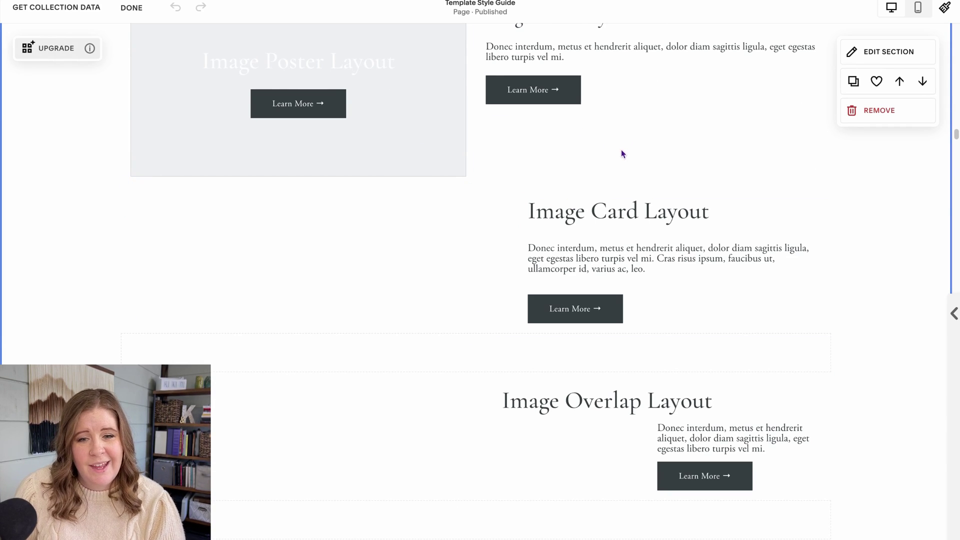
Set the Lightboxed Form's Post-Submit behaviour to Redirect instead of showing a message.
scroll(621, 150, down, 8)
scroll(428, 200, down, 5)
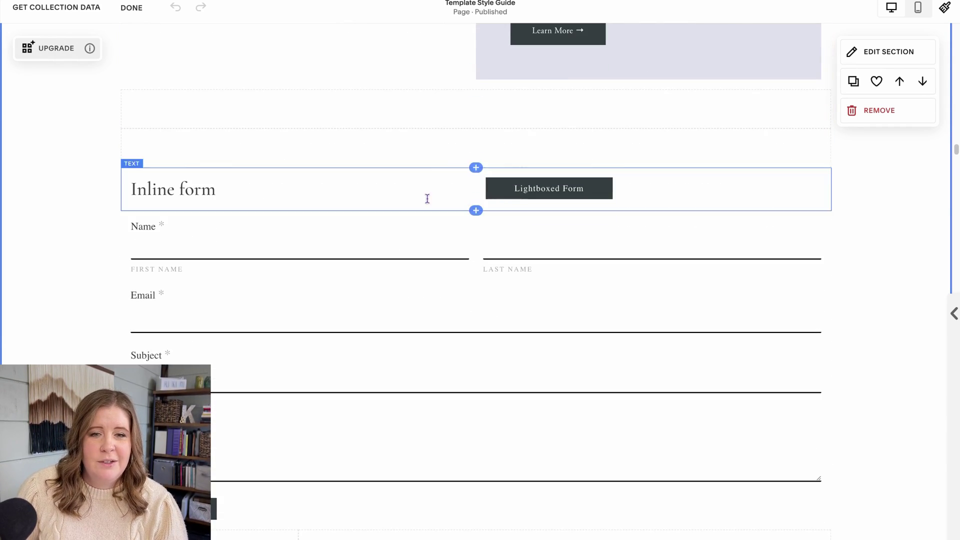
click(540, 188)
click(487, 145)
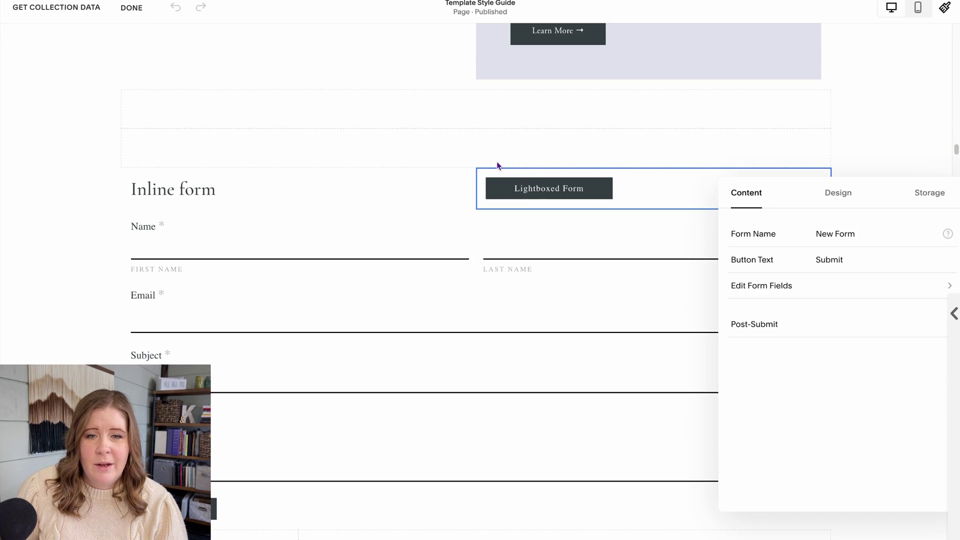
click(761, 328)
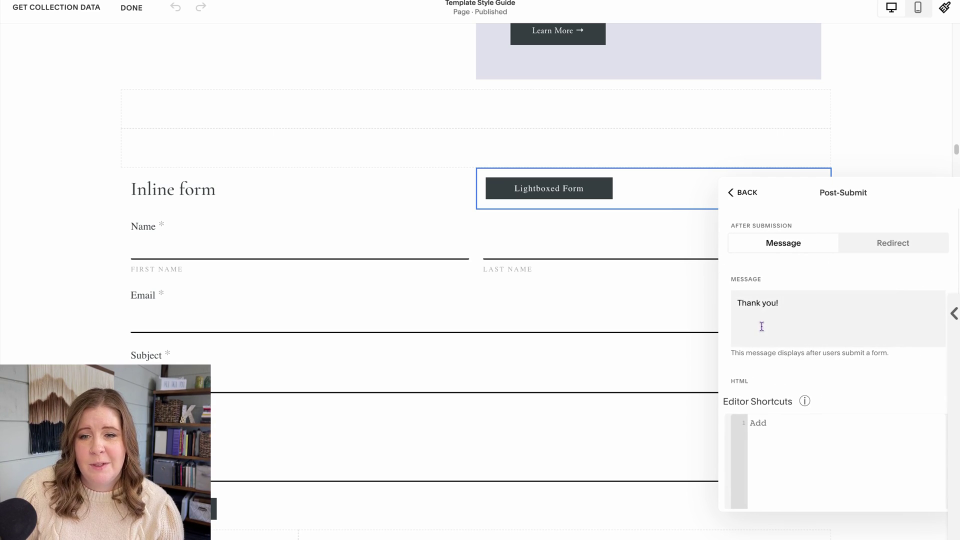
click(876, 251)
click(770, 298)
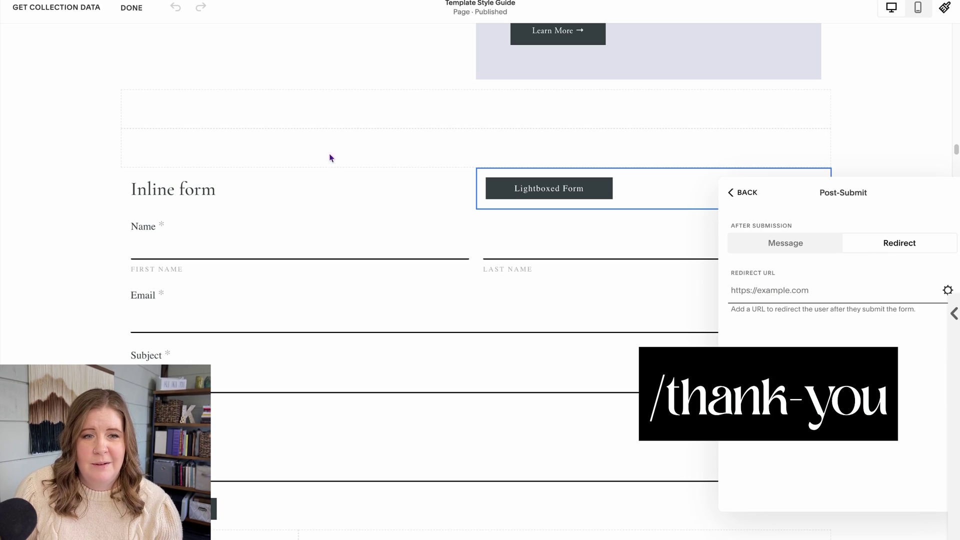
click(77, 139)
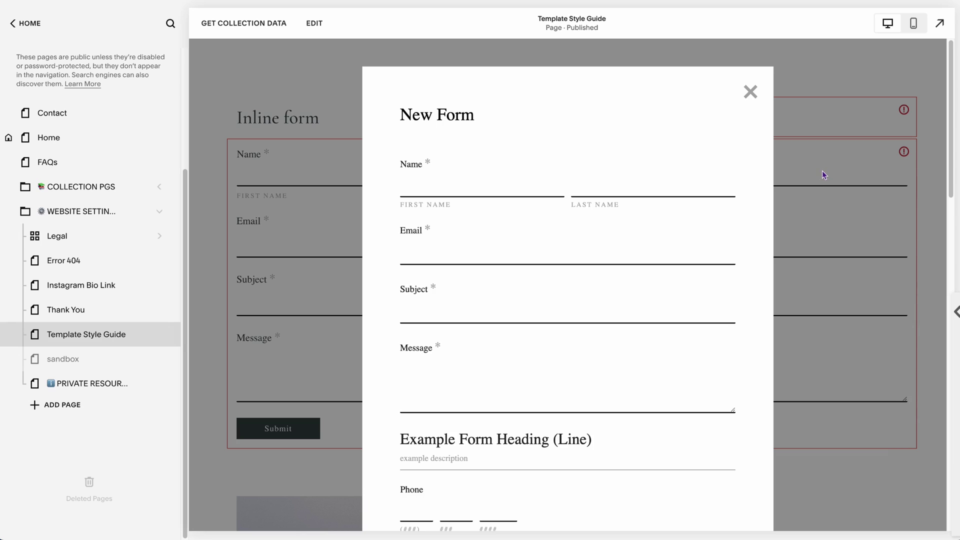
scroll(822, 170, down, 10)
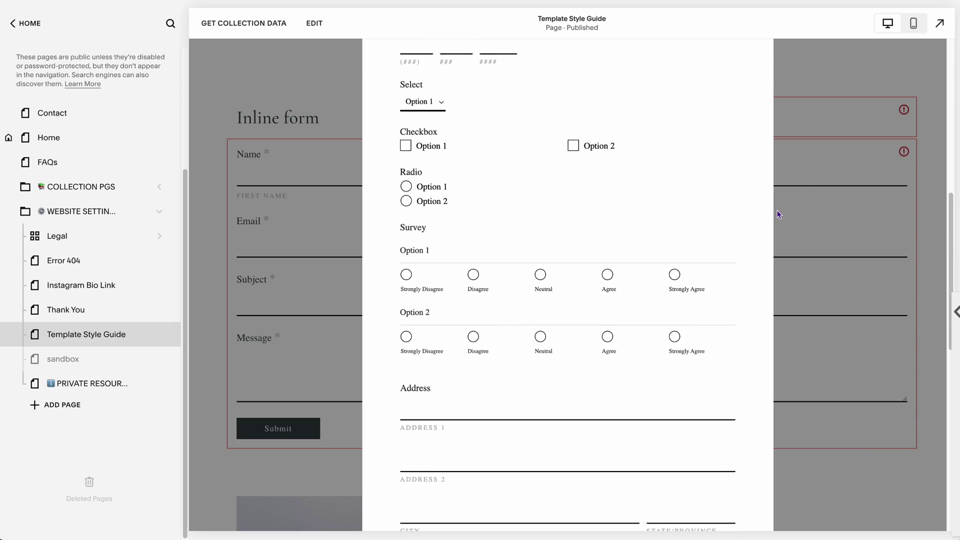
scroll(778, 210, down, 8)
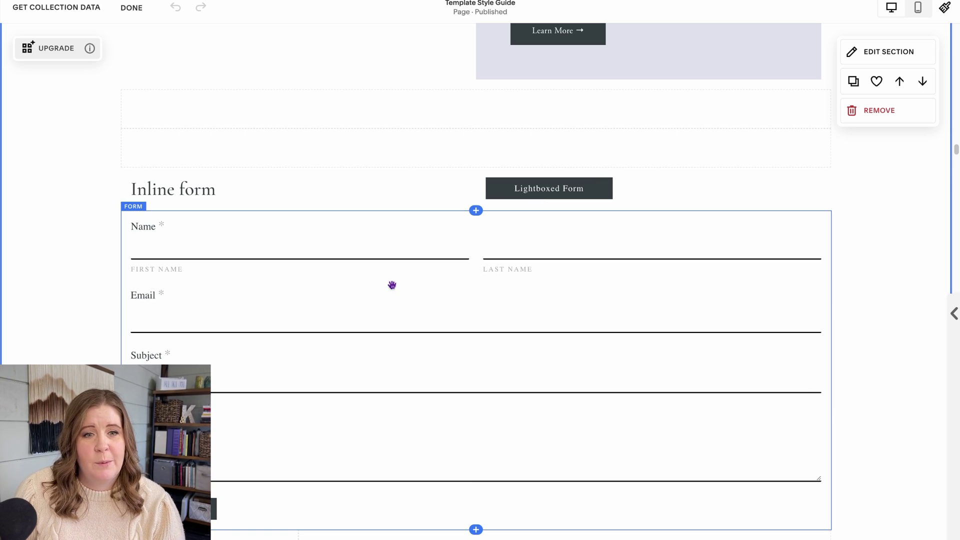
Scroll through the style guide sections, then save and exit the editor with Done.
scroll(356, 295, down, 7)
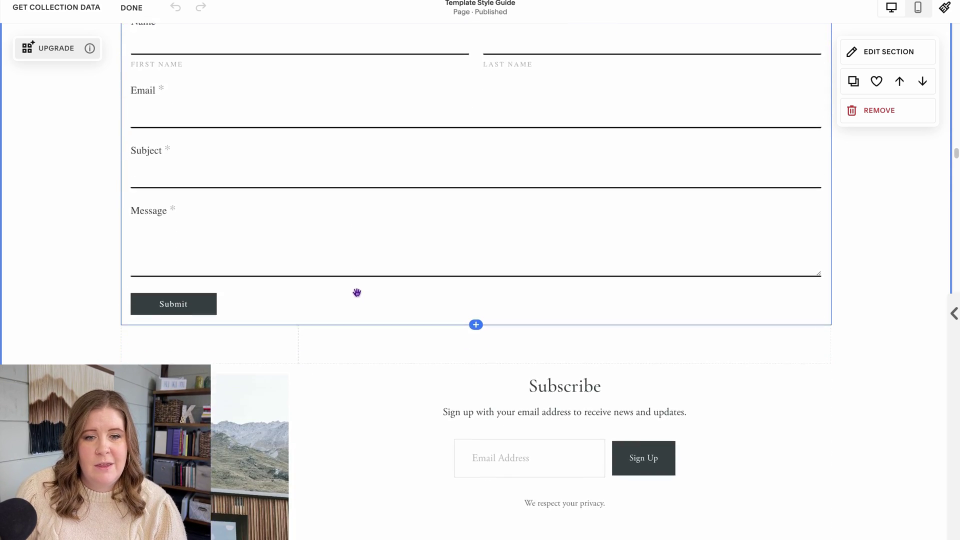
scroll(221, 345, down, 1)
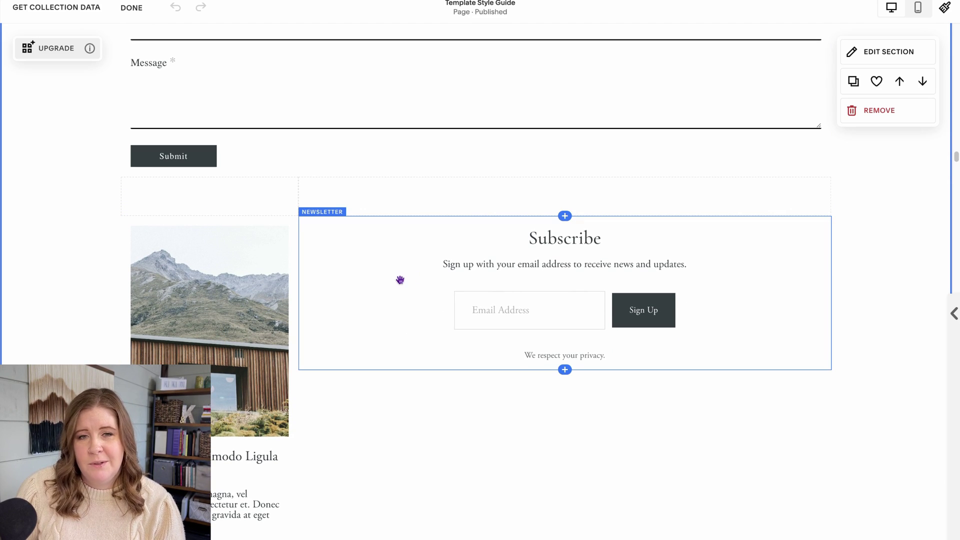
scroll(399, 270, up, 10)
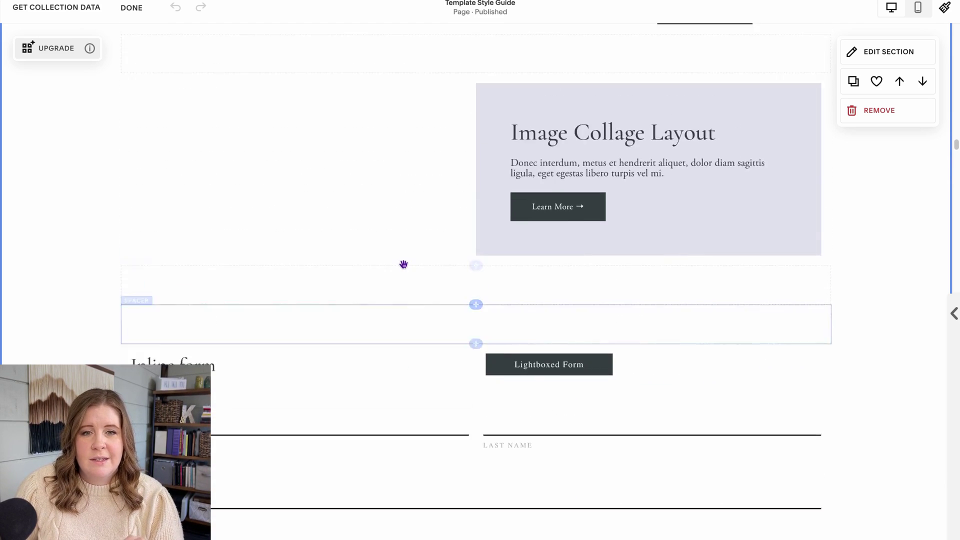
scroll(401, 265, down, 16)
scroll(400, 264, down, 6)
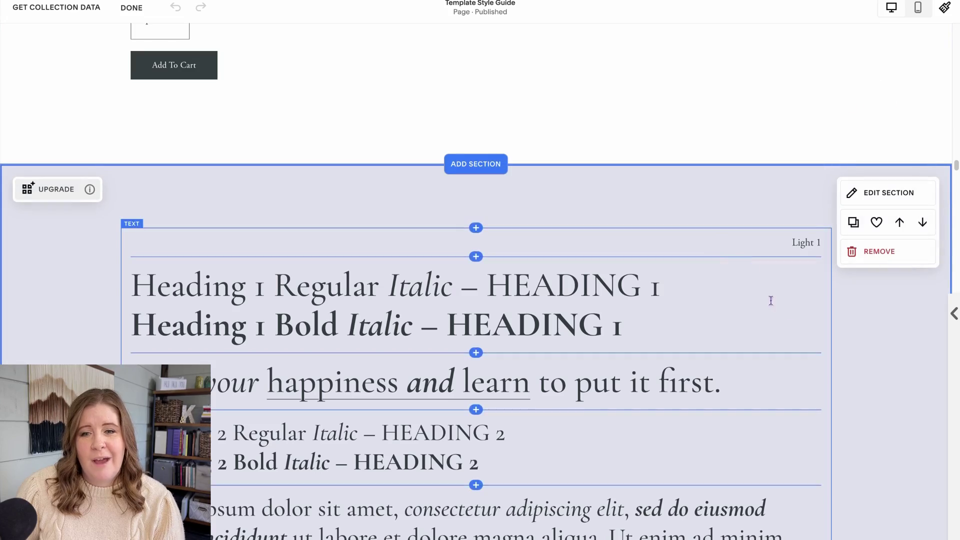
scroll(685, 353, down, 15)
scroll(685, 353, down, 15)
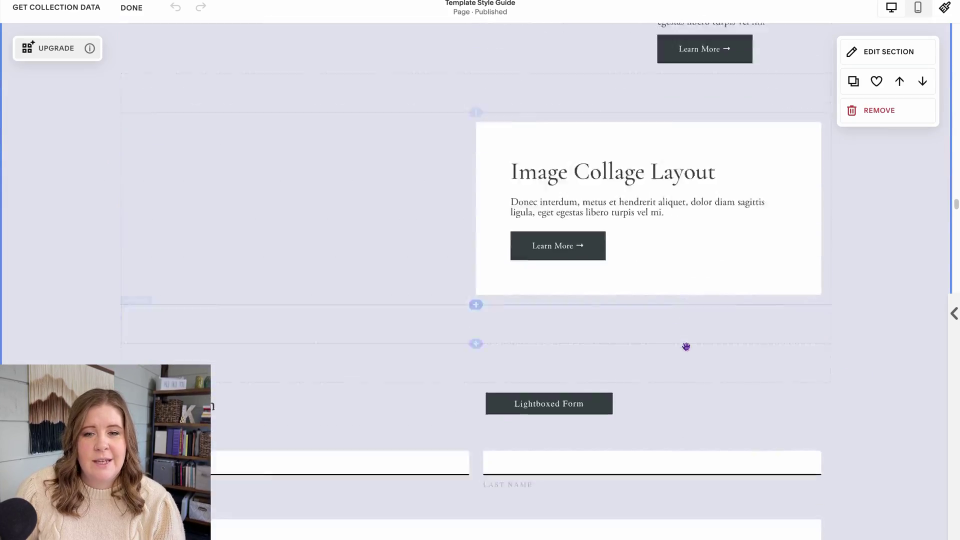
scroll(685, 345, up, 20)
scroll(685, 345, down, 20)
scroll(686, 347, up, 20)
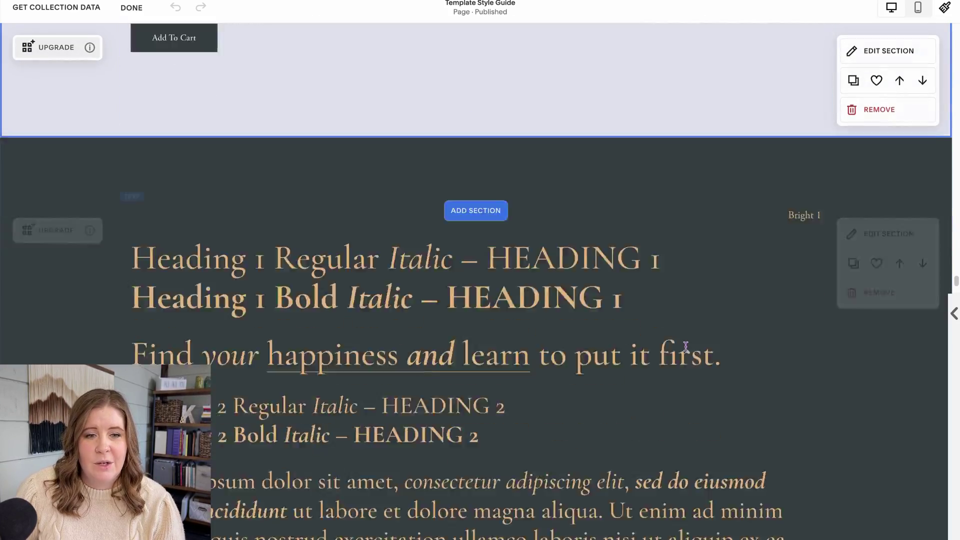
scroll(686, 345, down, 20)
scroll(337, 292, up, 20)
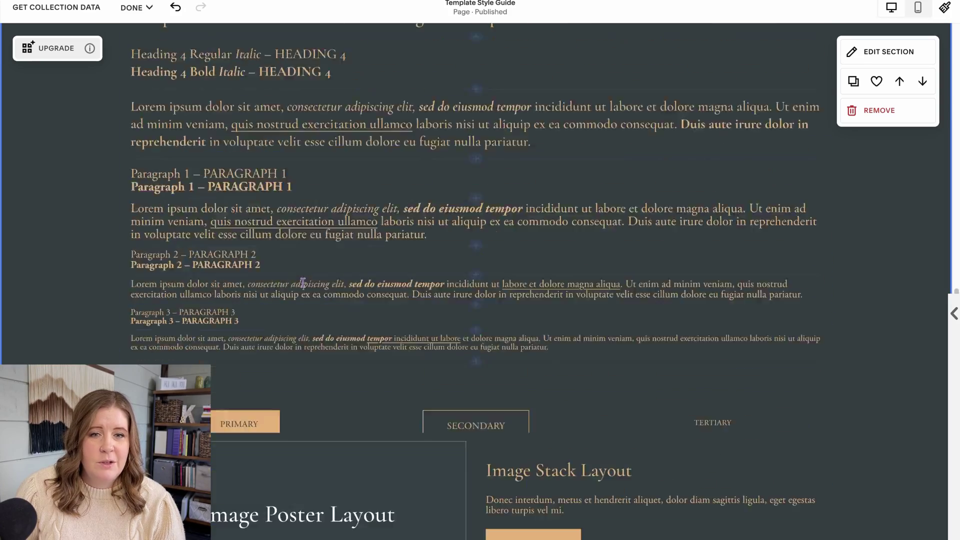
scroll(307, 287, down, 20)
scroll(305, 281, up, 15)
scroll(306, 289, up, 20)
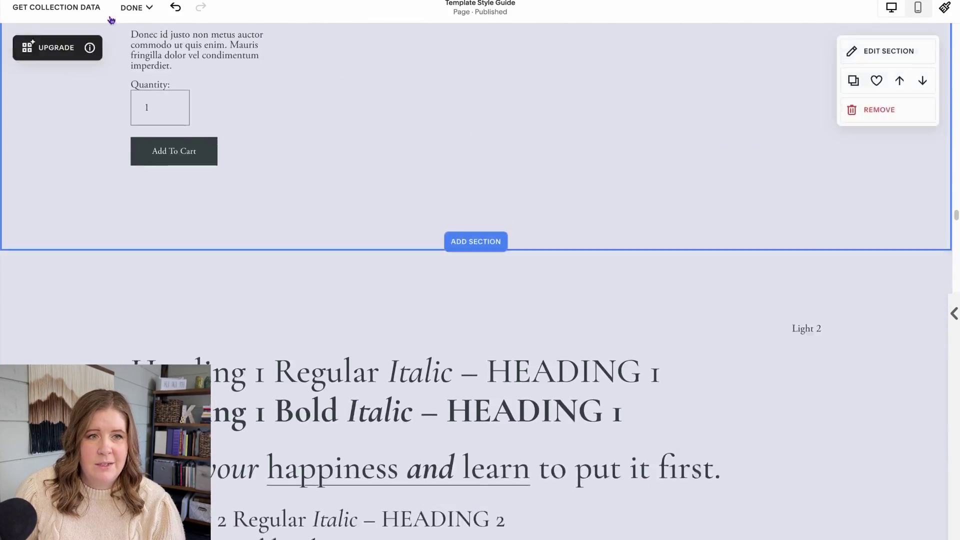
click(131, 7)
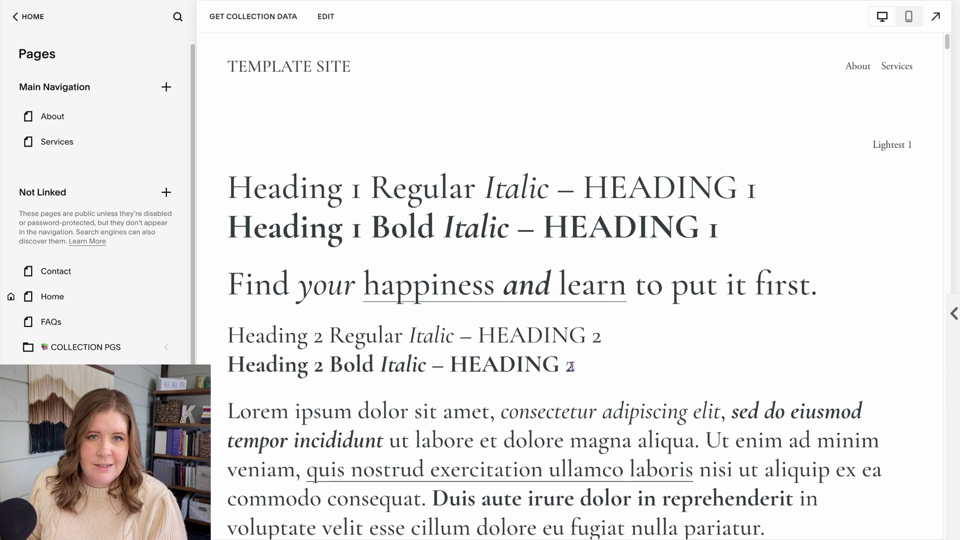
Select the sandbox page and confirm its Page Settings show Enable Page turned off.
scroll(98, 358, down, 3)
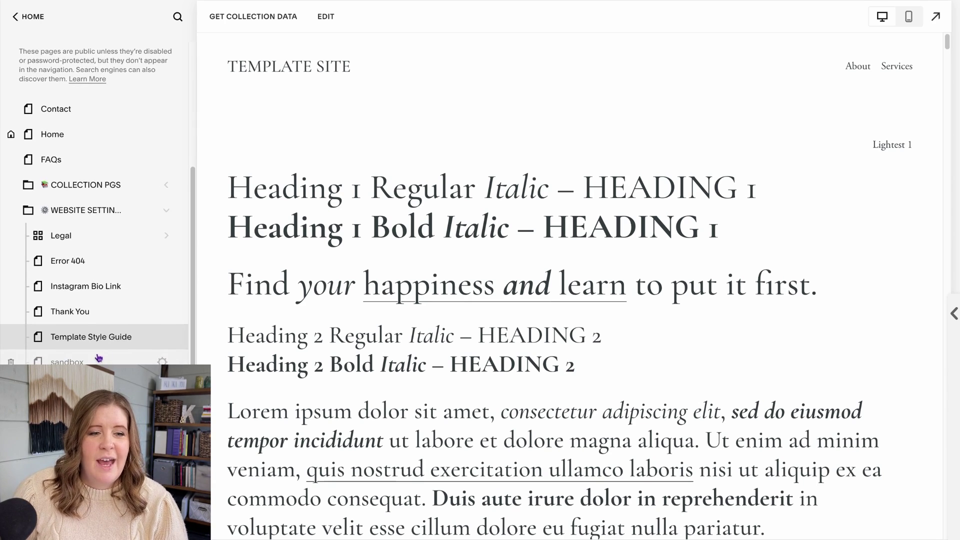
click(67, 359)
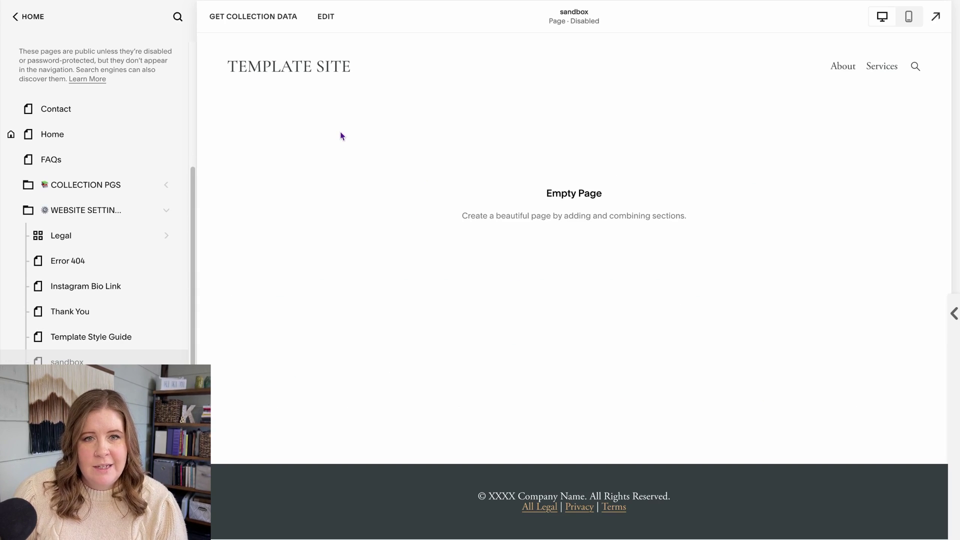
mouse_move(122, 362)
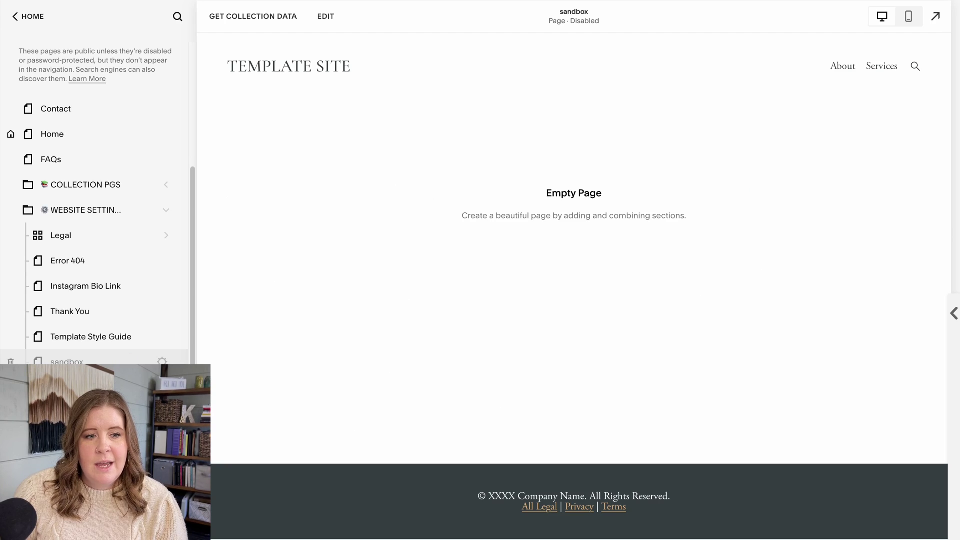
click(162, 361)
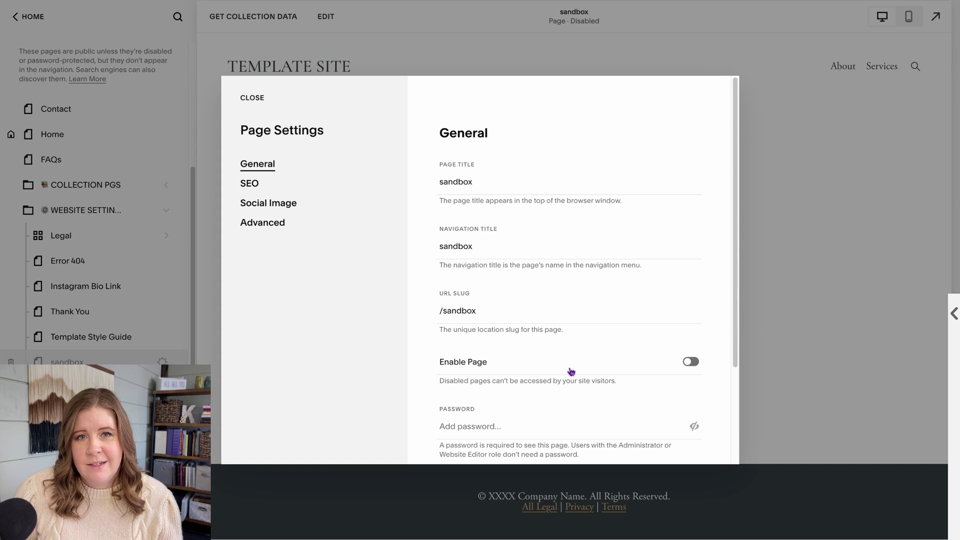
Start editing the sandbox page and add a blank Classic Editor section.
click(253, 98)
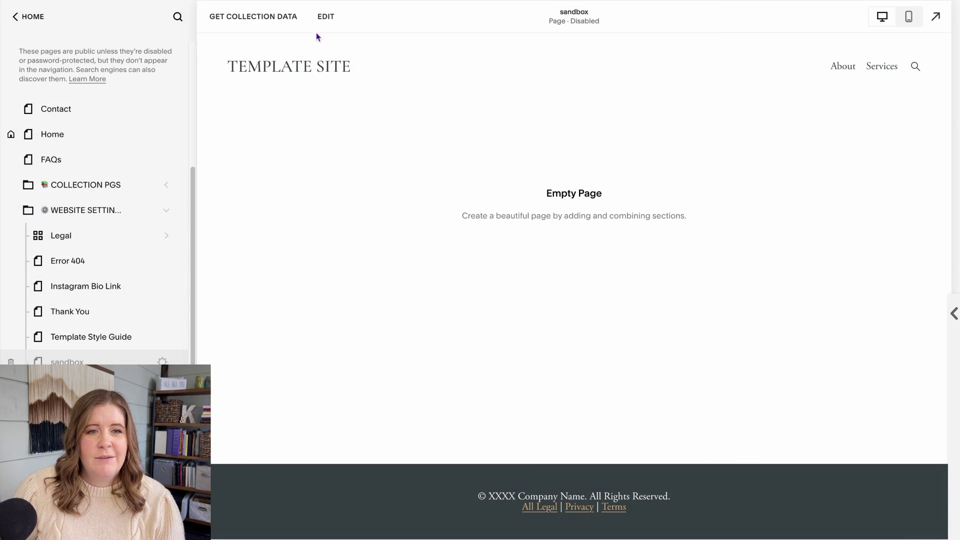
click(325, 16)
click(477, 220)
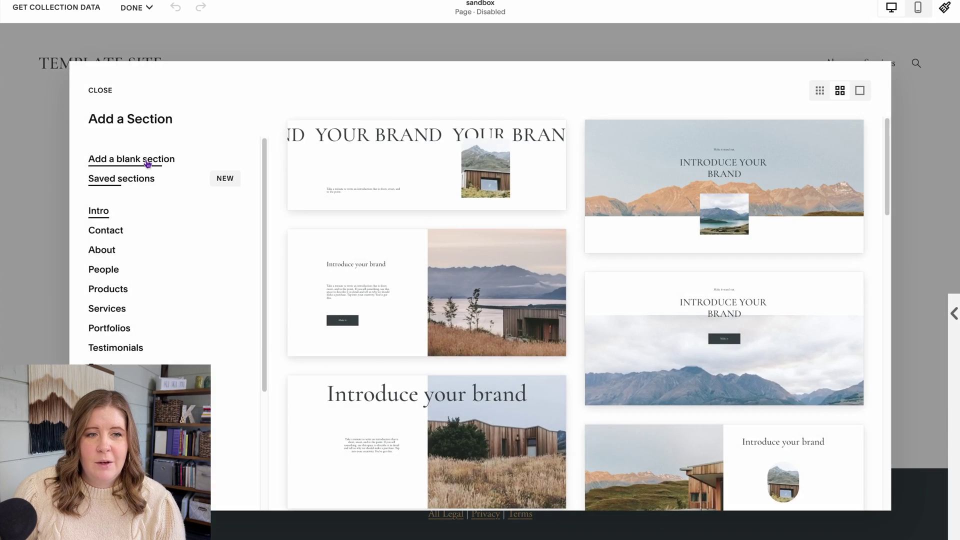
click(150, 159)
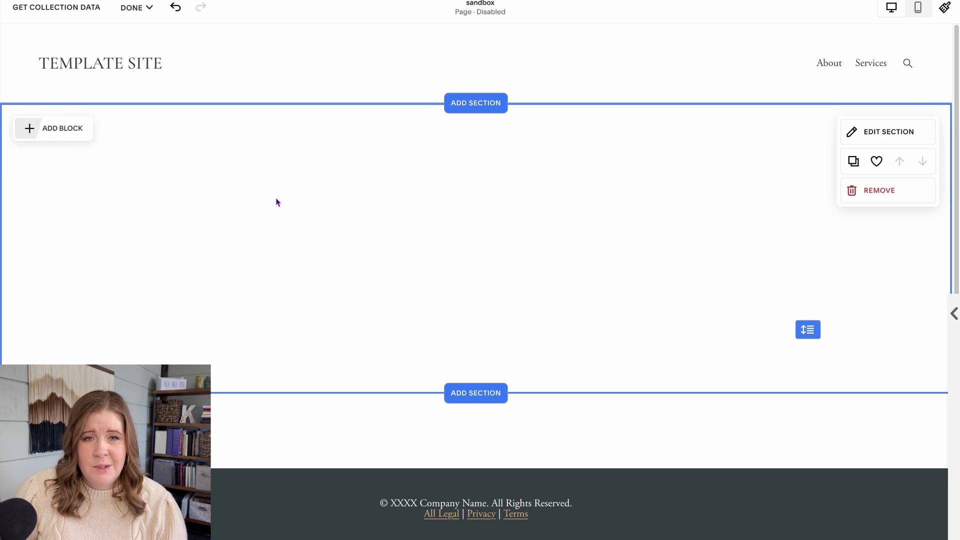
click(493, 400)
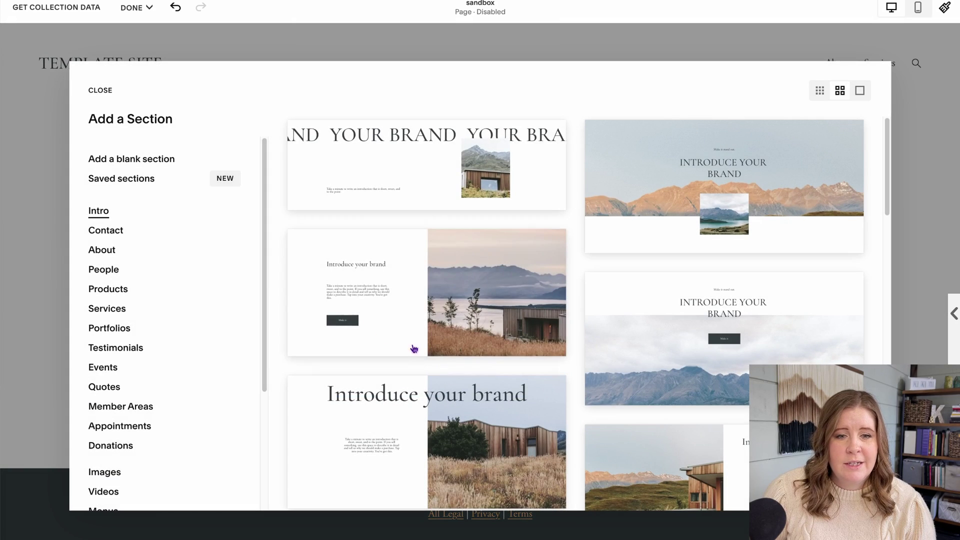
scroll(229, 330, down, 4)
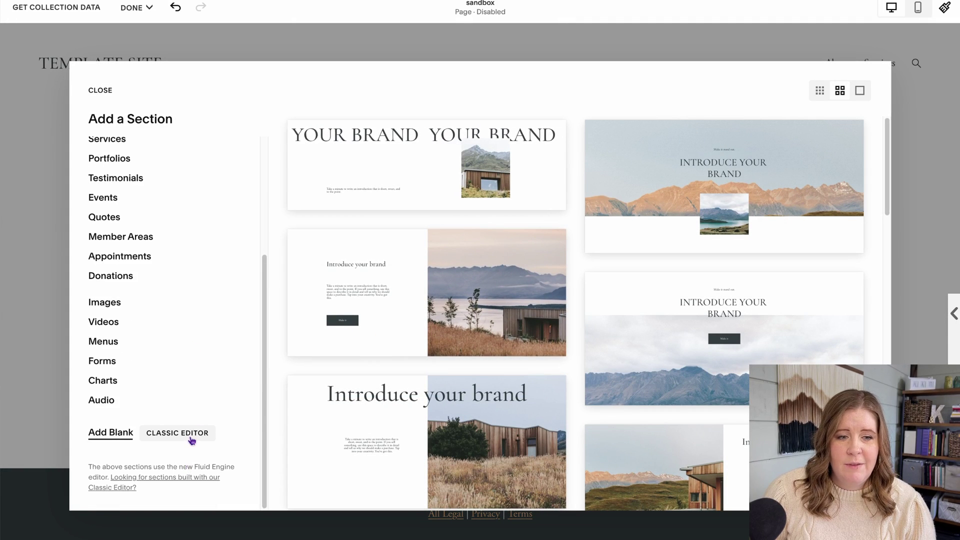
click(193, 433)
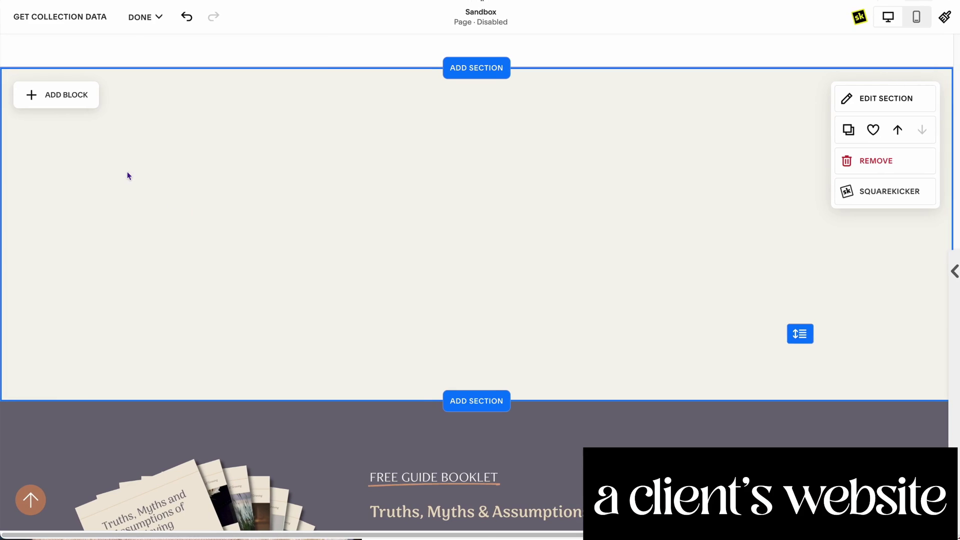
Add a Summary block to the sandbox page's empty section.
click(61, 99)
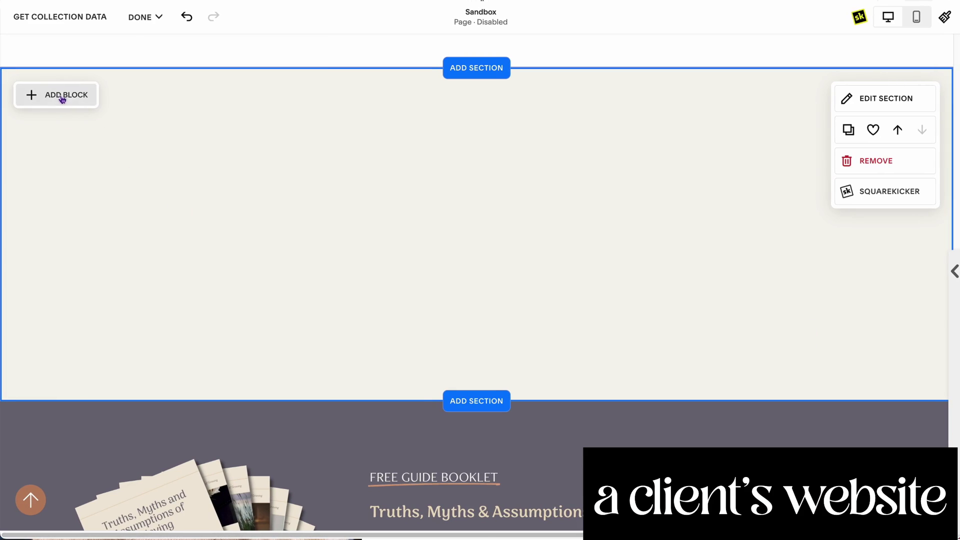
scroll(184, 197, up, 10)
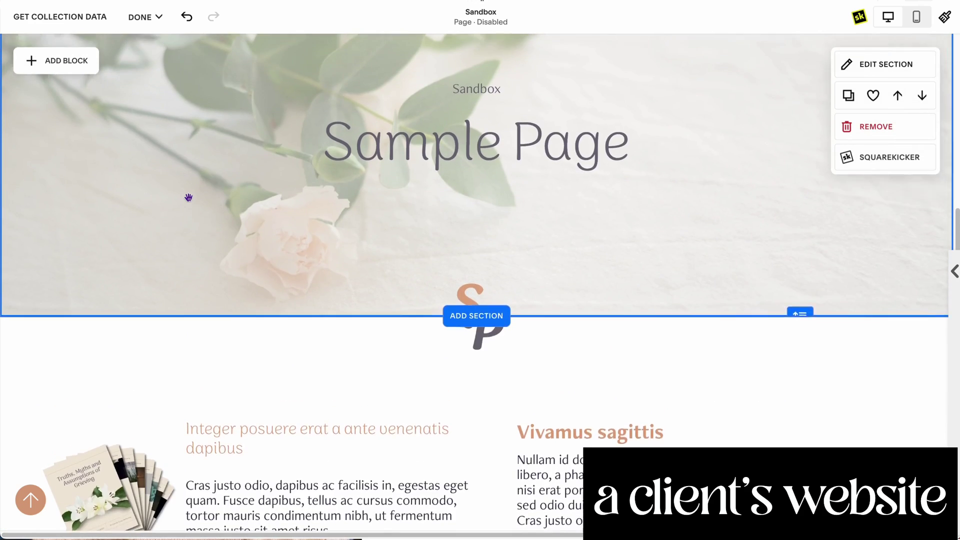
scroll(193, 200, down, 9)
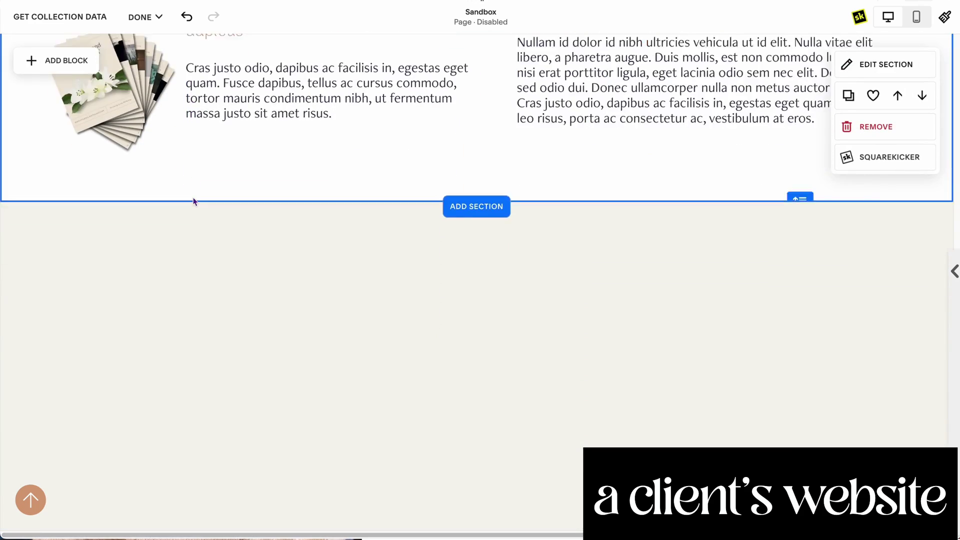
click(29, 150)
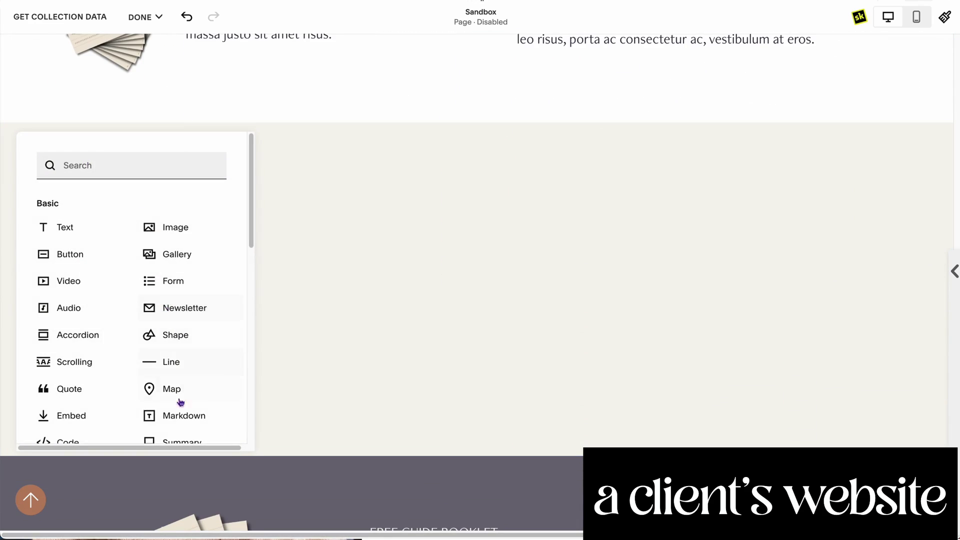
scroll(85, 365, down, 1)
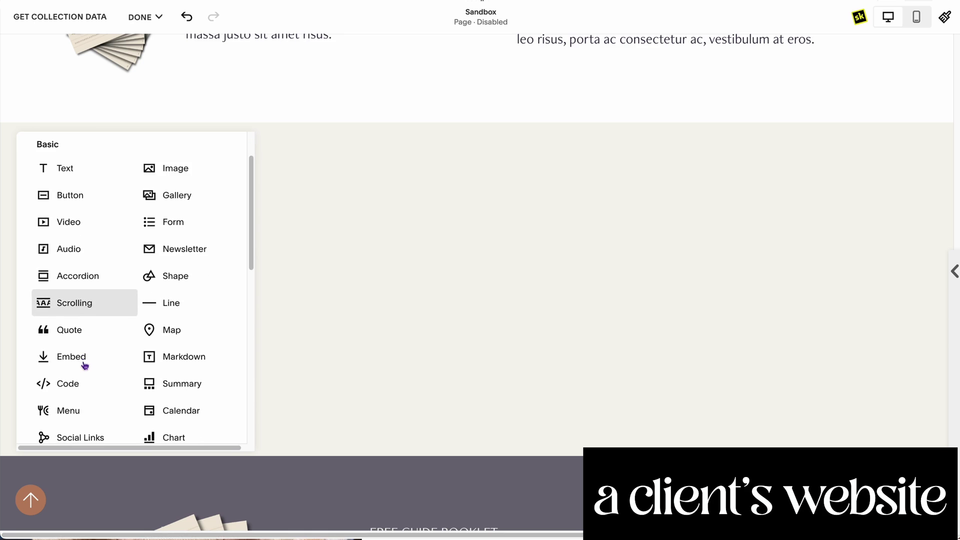
click(166, 388)
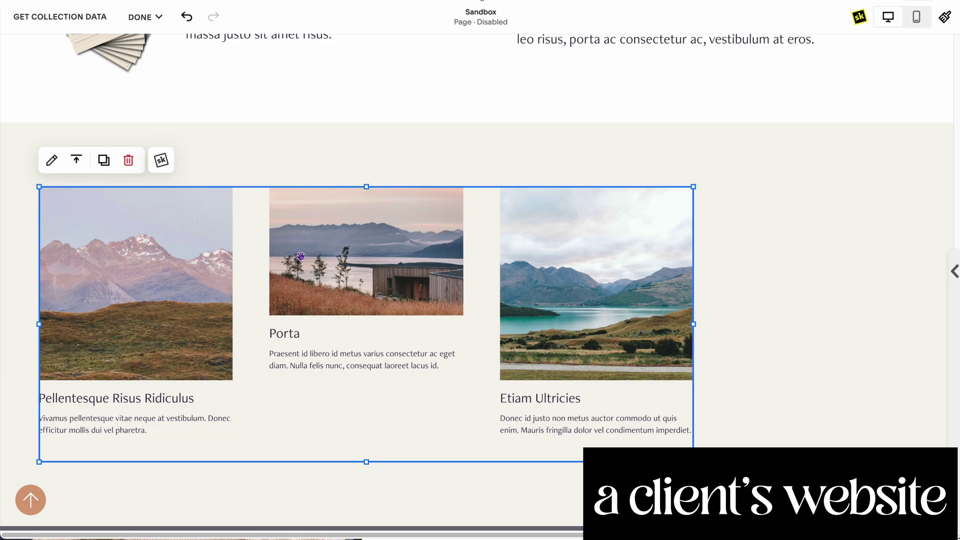
click(383, 176)
Add an Embed block, move it right of the images, and browse the block list again.
click(50, 153)
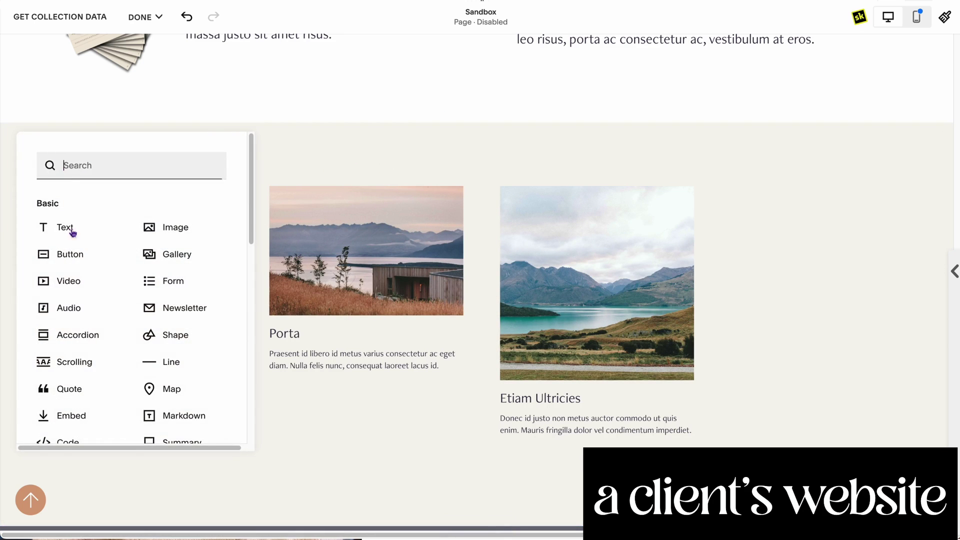
click(90, 425)
drag(133, 262, 680, 291)
click(150, 137)
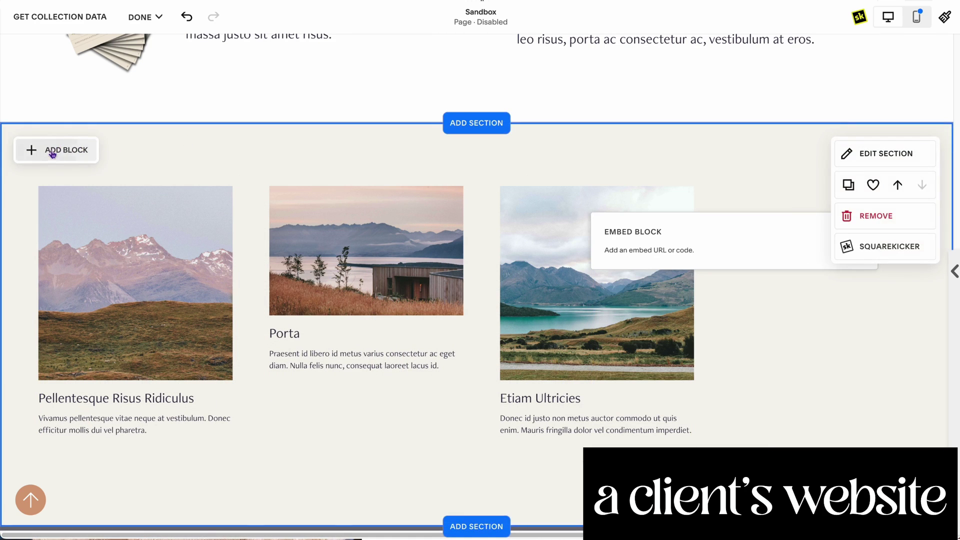
click(77, 148)
scroll(109, 359, down, 4)
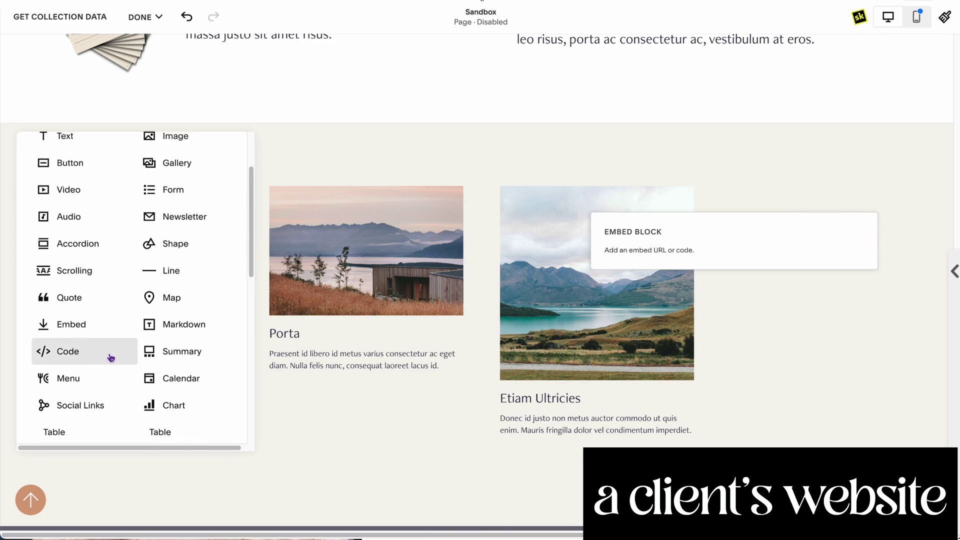
scroll(174, 240, up, 3)
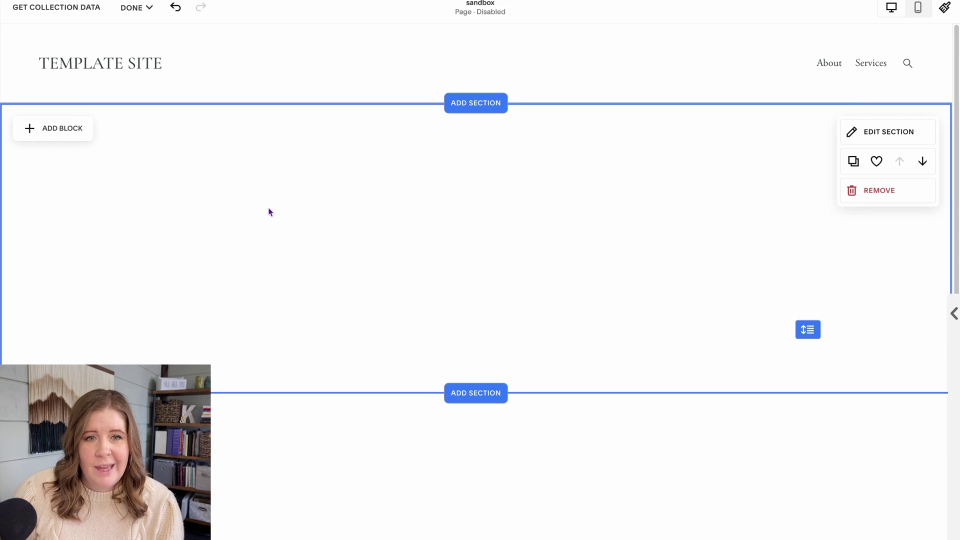
Bring up the Done menu's save and publish choices for the sandbox page.
click(142, 14)
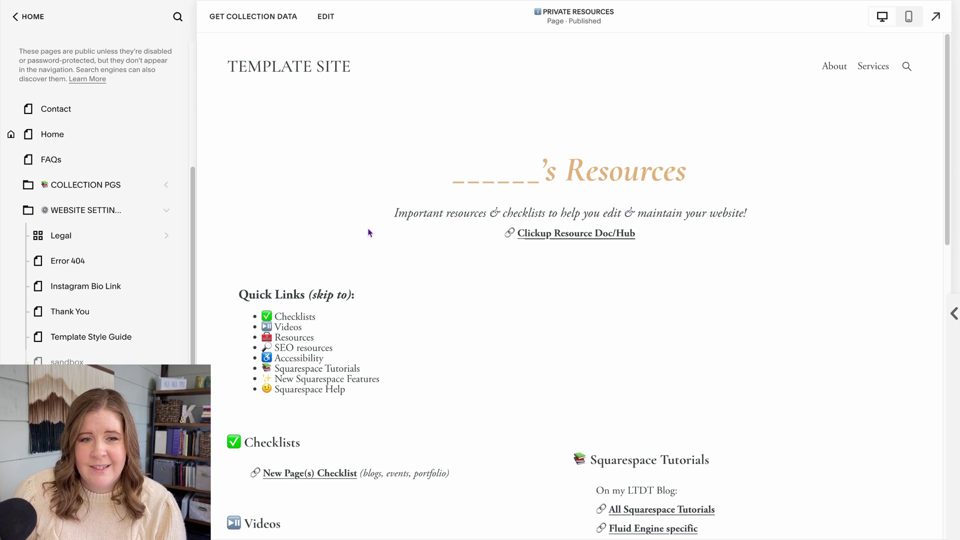
Scroll through the Private Resources page's checklists, videos, SEO and help link sections.
scroll(439, 280, down, 6)
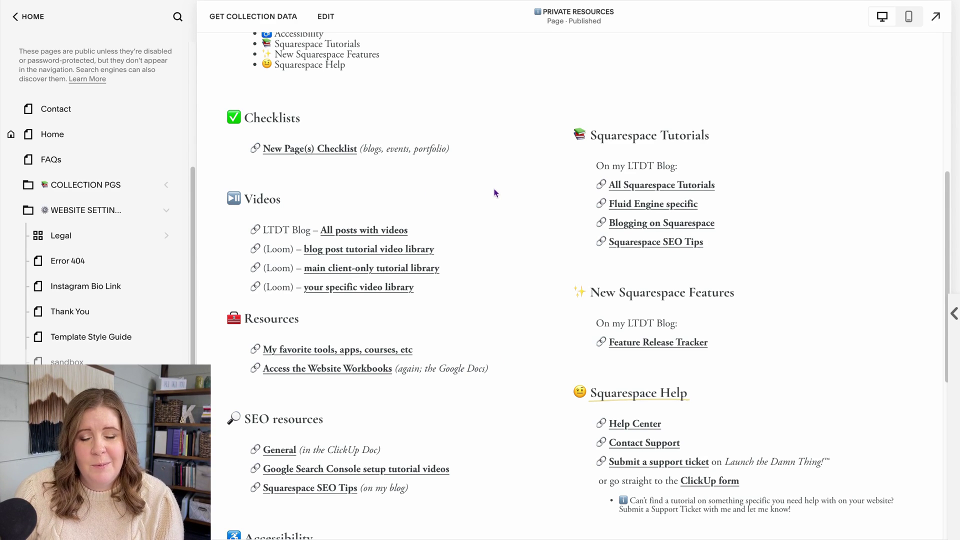
scroll(505, 255, down, 1)
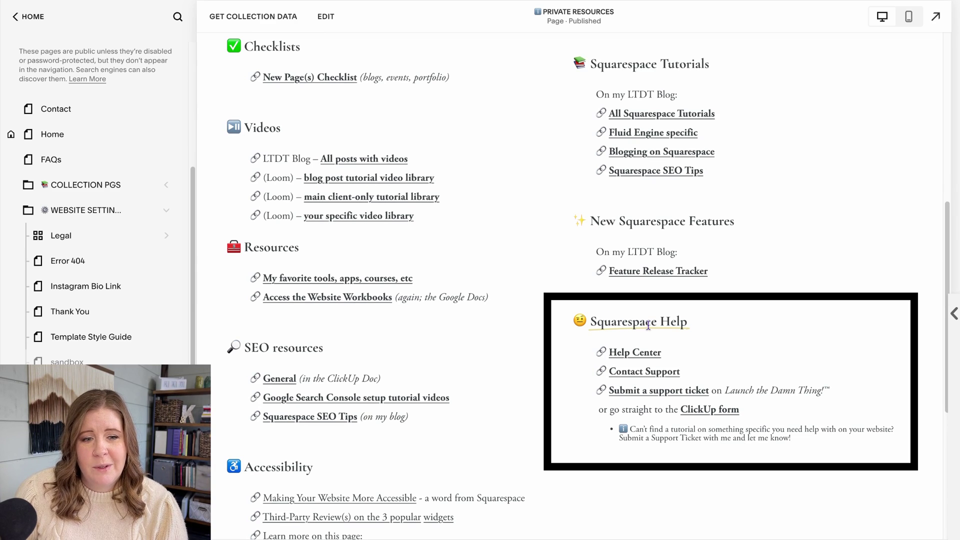
scroll(417, 392, down, 1)
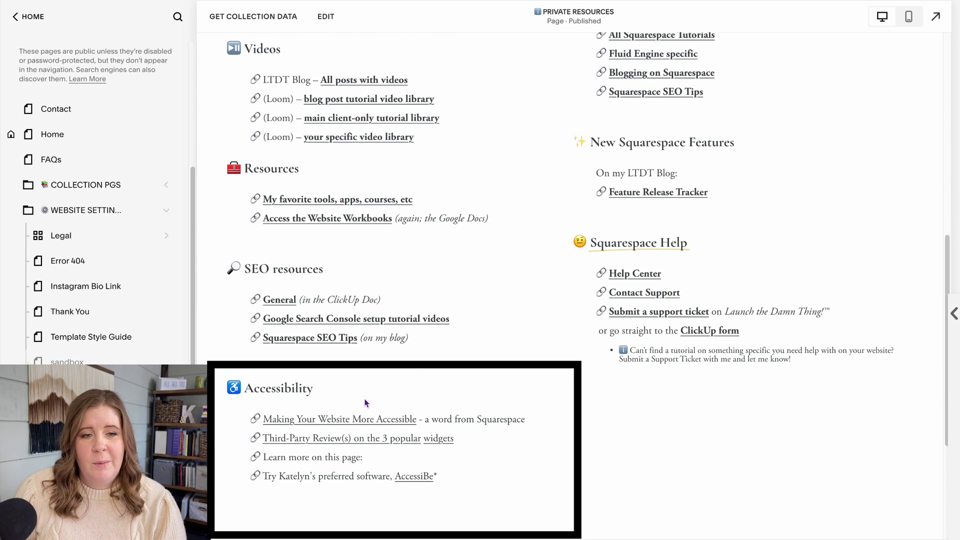
scroll(366, 403, up, 1)
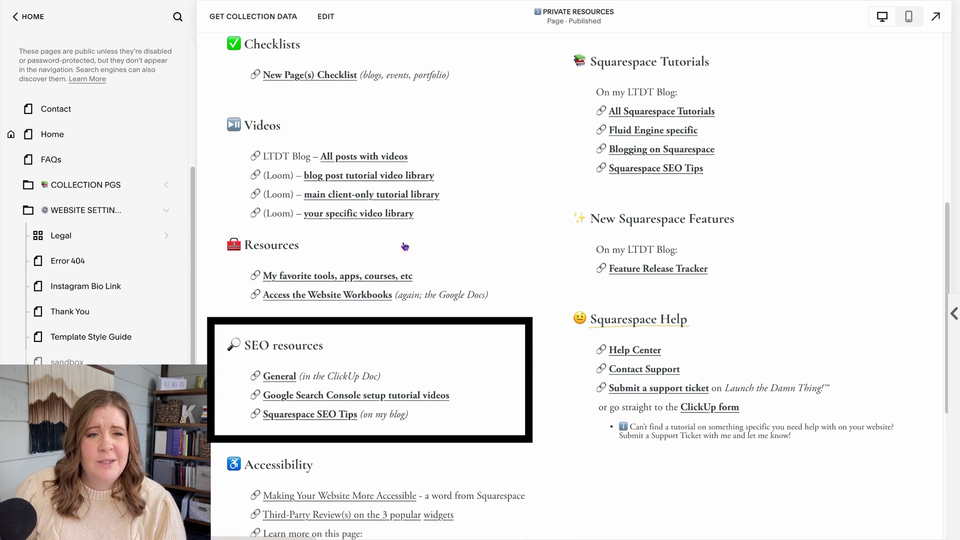
scroll(507, 235, up, 1)
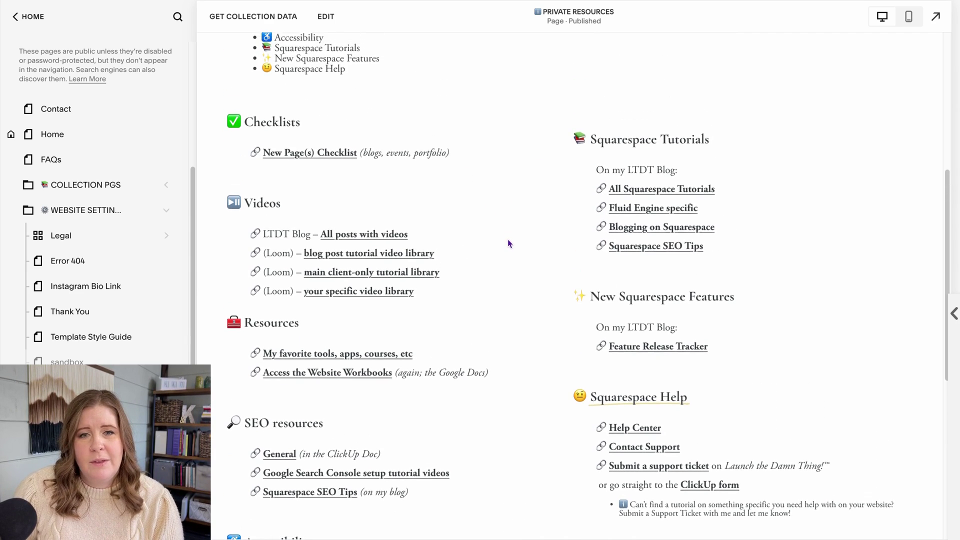
scroll(508, 239, up, 2)
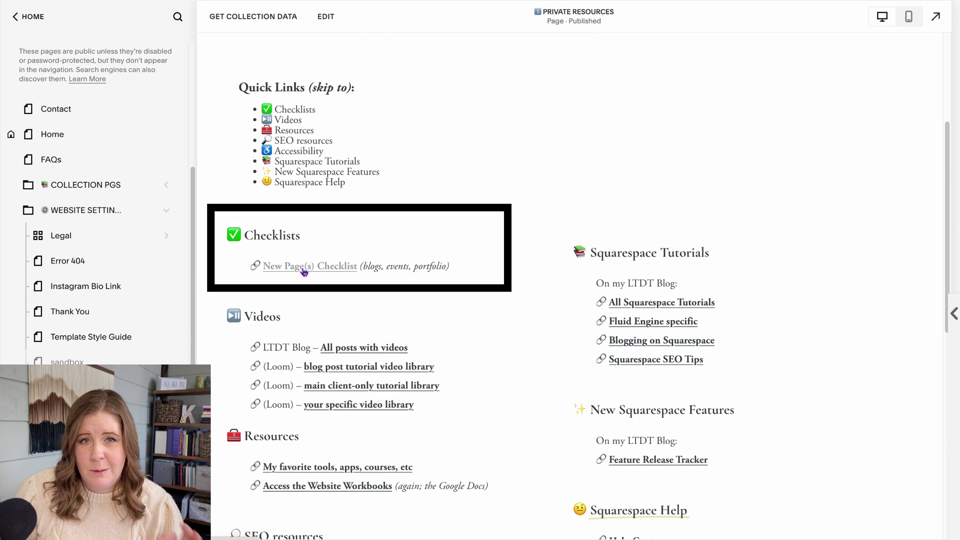
scroll(393, 221, up, 4)
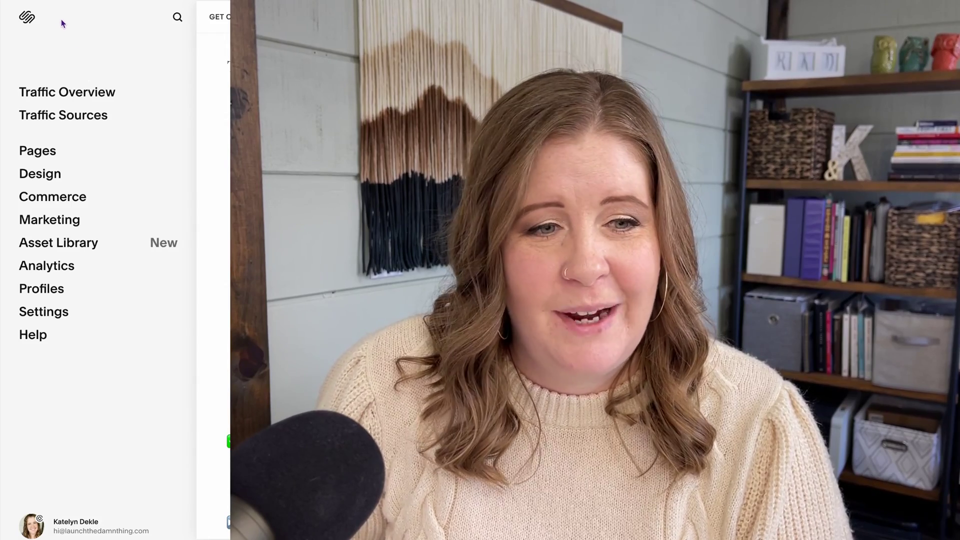
Open Design > Custom CSS and highlight the global colour variables on lines 4–10.
click(34, 176)
click(52, 261)
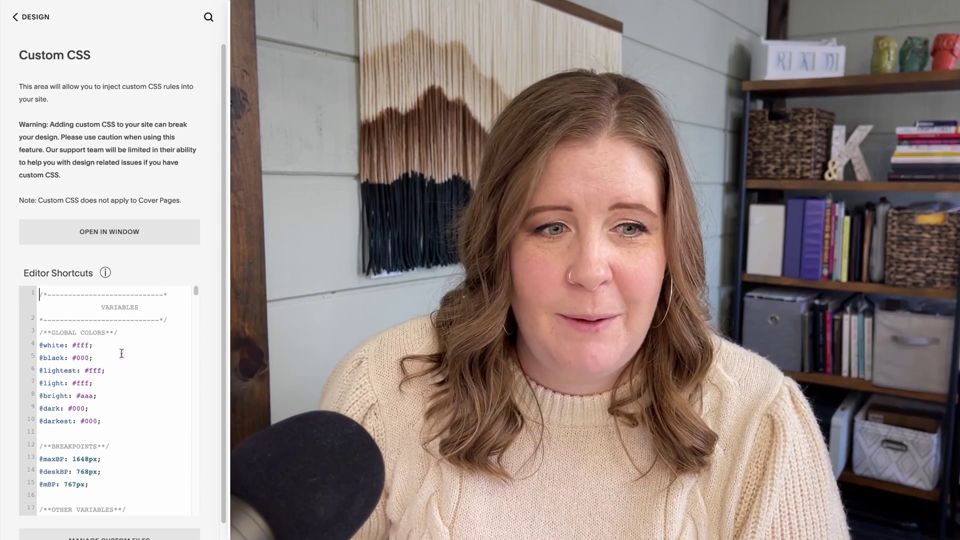
drag(113, 422, 24, 342)
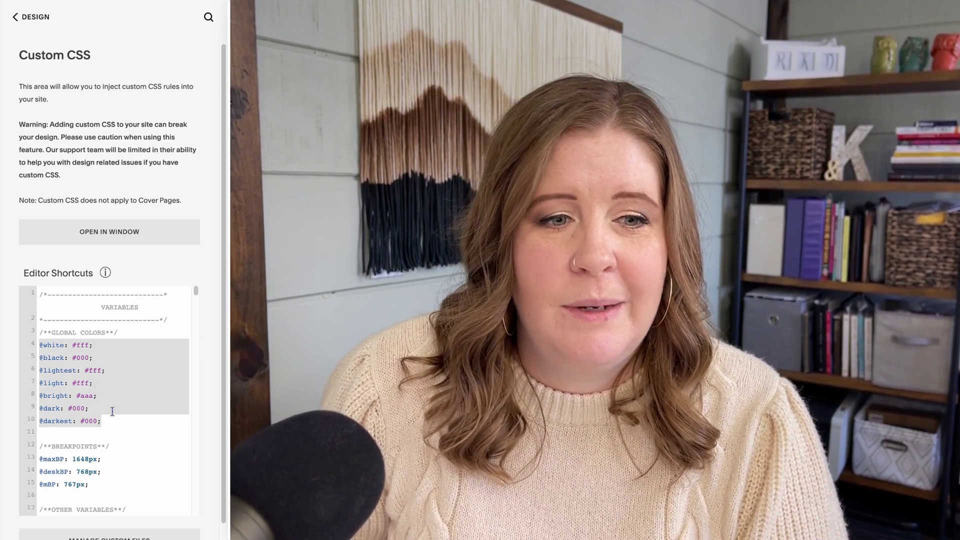
drag(106, 371, 65, 372)
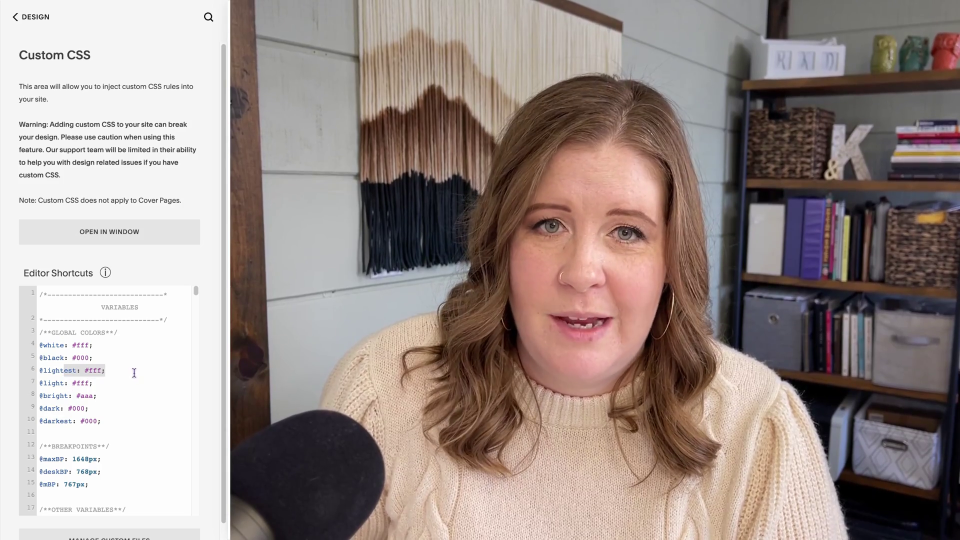
click(133, 396)
Review the scroll-behavior rule and highlight the custom font file URLs on lines 34–36.
scroll(135, 400, down, 2)
scroll(140, 418, down, 5)
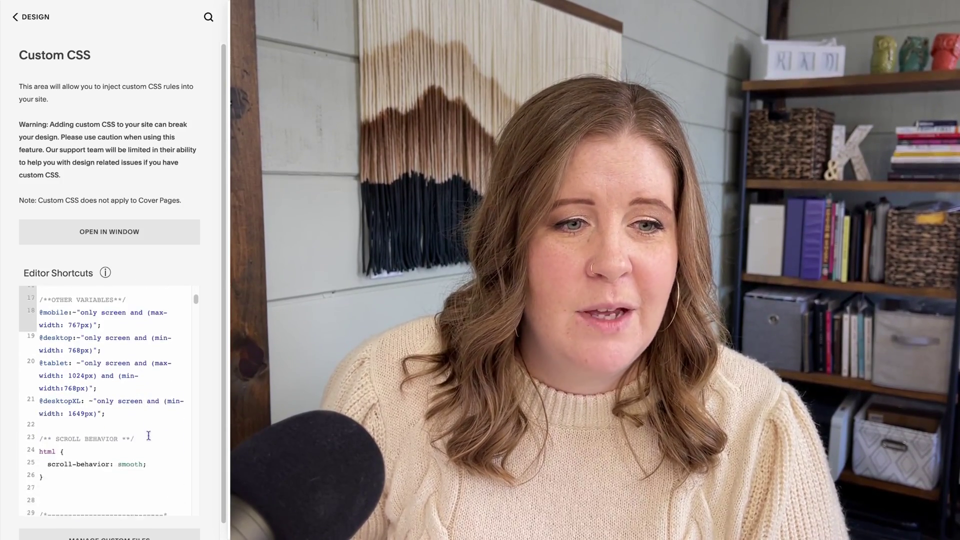
scroll(132, 371, up, 1)
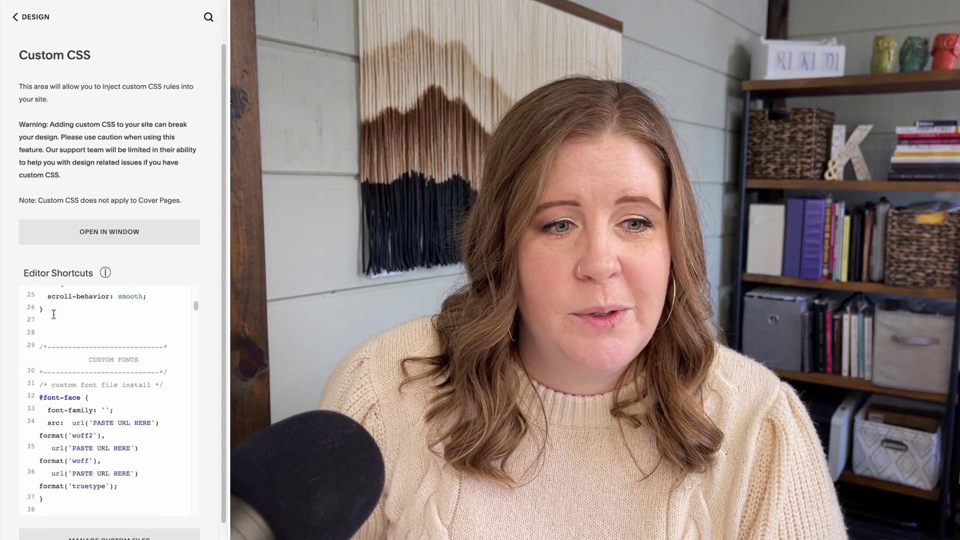
drag(93, 350, 37, 304)
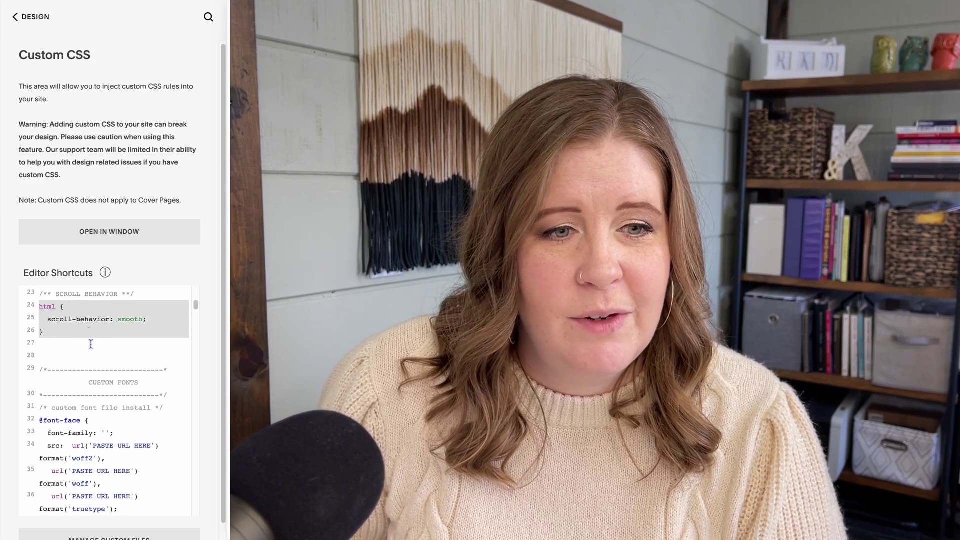
click(119, 365)
scroll(119, 373, down, 2)
drag(140, 439, 43, 373)
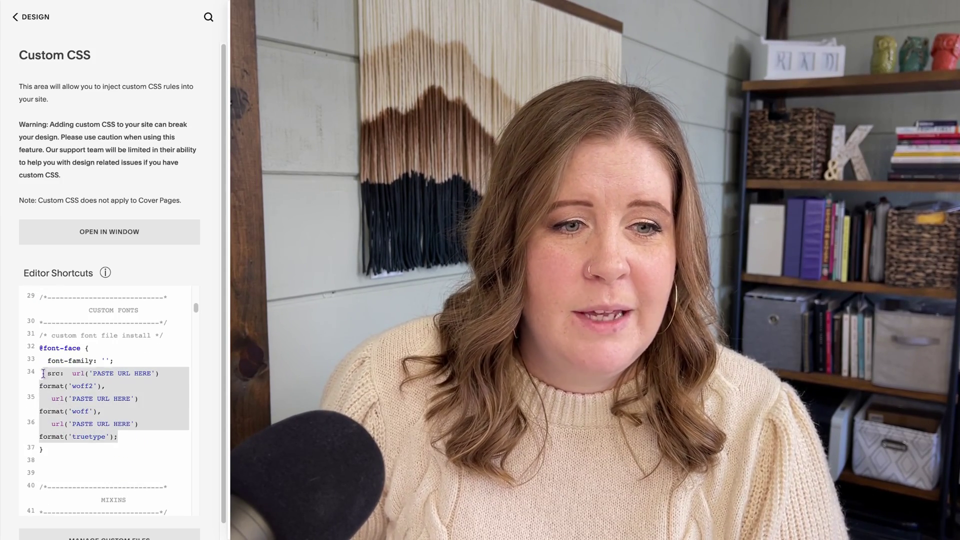
Scroll through the global styles down to the search, comments, maps and cookie banner rules.
scroll(116, 435, down, 7)
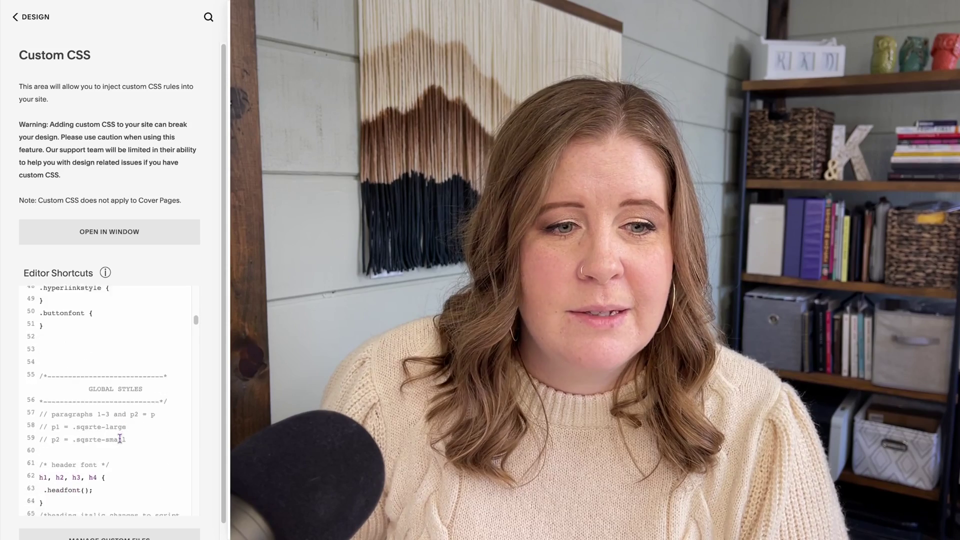
scroll(108, 431, down, 9)
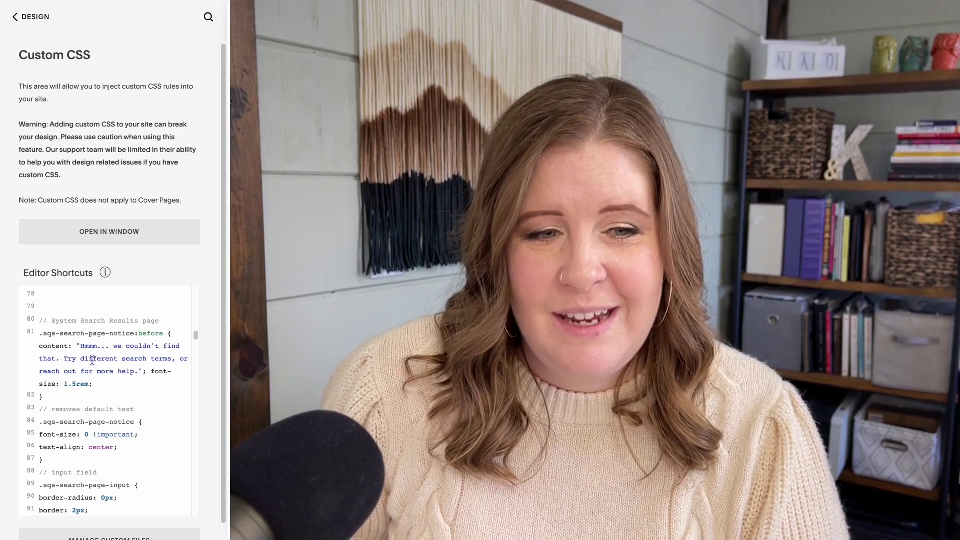
scroll(106, 403, down, 6)
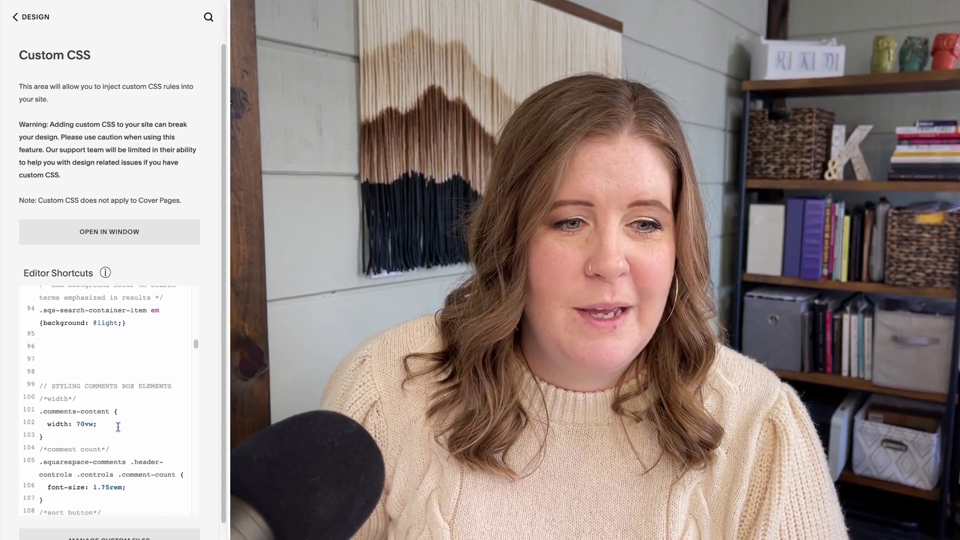
scroll(118, 427, down, 15)
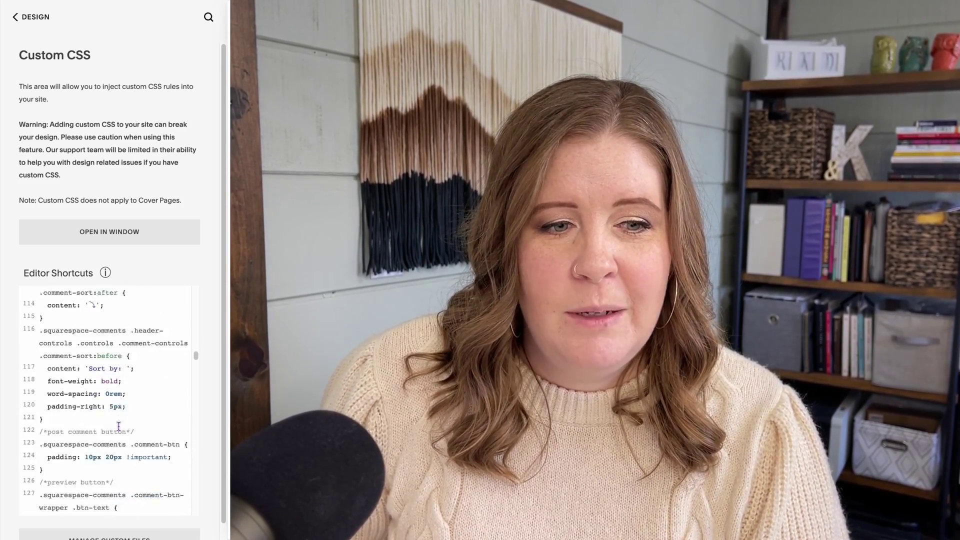
scroll(119, 426, down, 14)
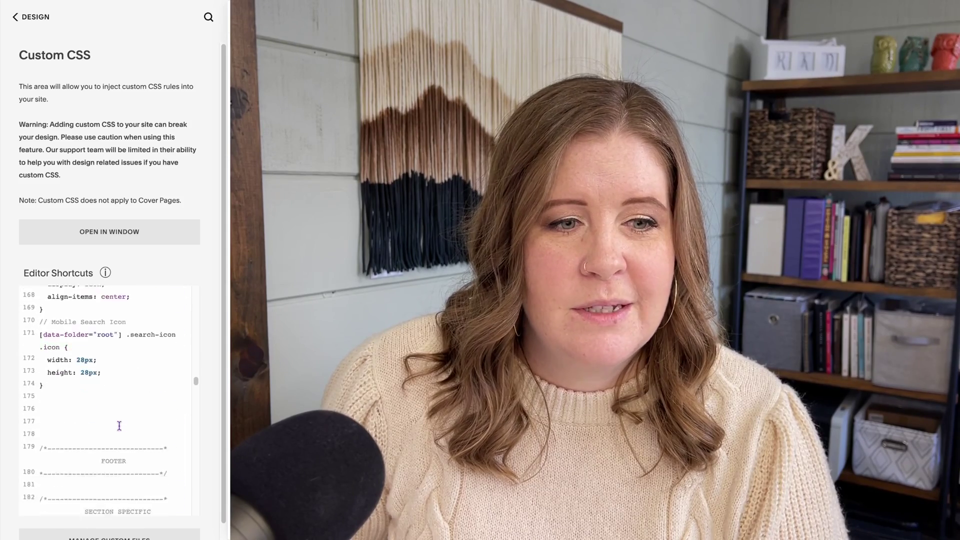
scroll(119, 425, down, 15)
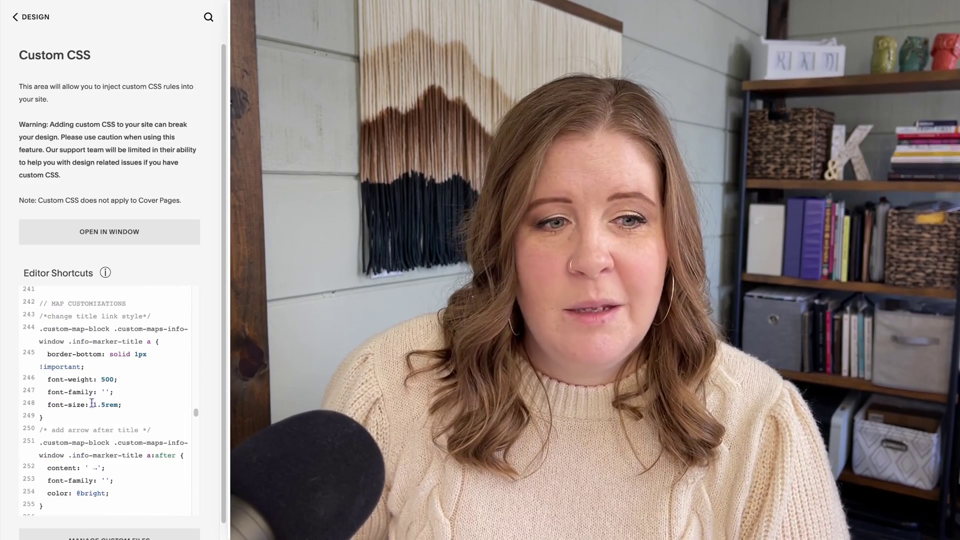
scroll(92, 402, down, 20)
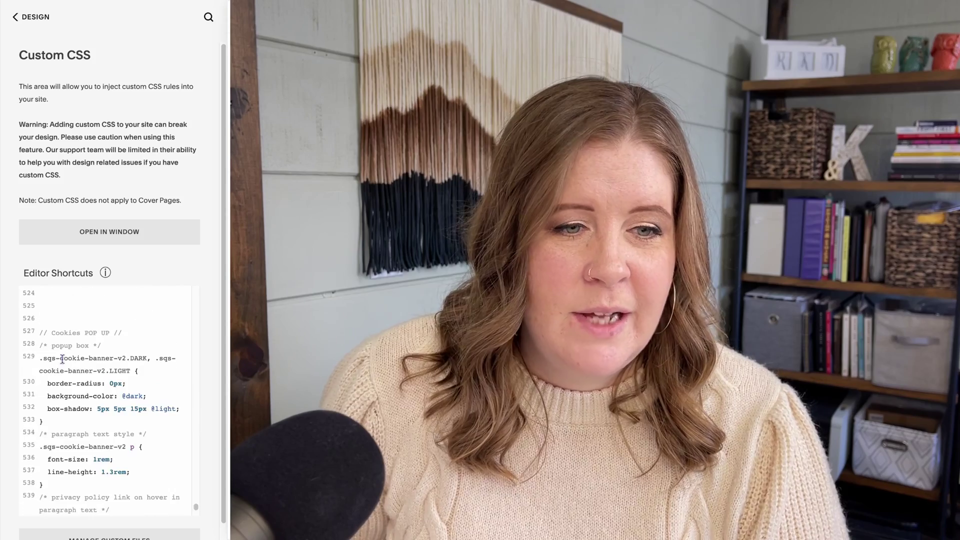
scroll(62, 359, down, 6)
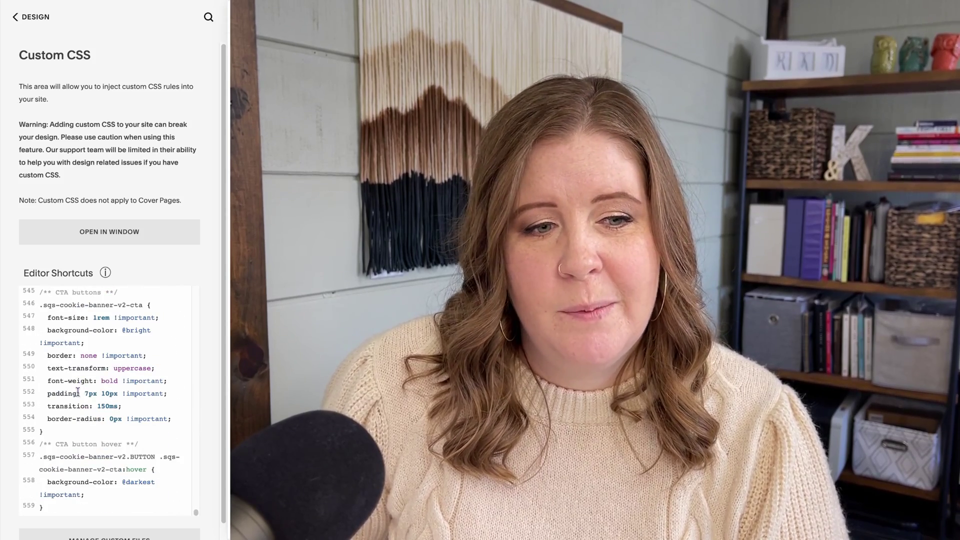